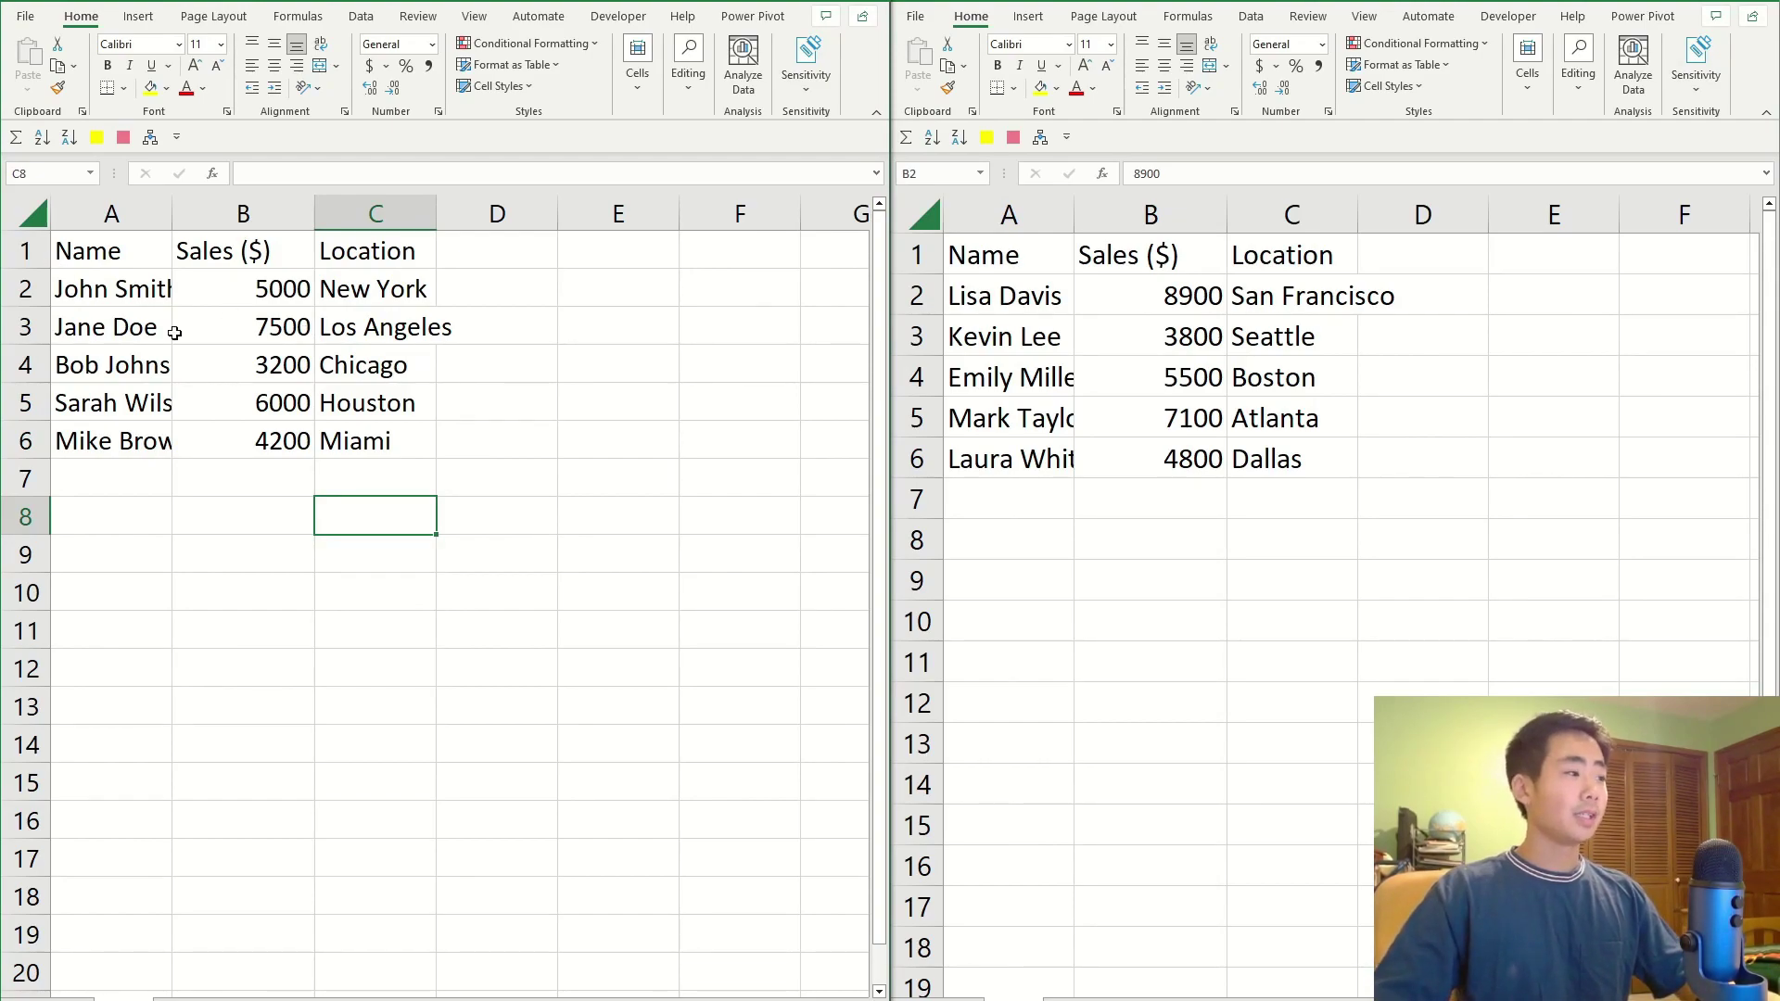
- Review the Name, Sales and Location columns in the first workbook, then switch to the second workbook
left_click_drag(112, 288, 121, 449)
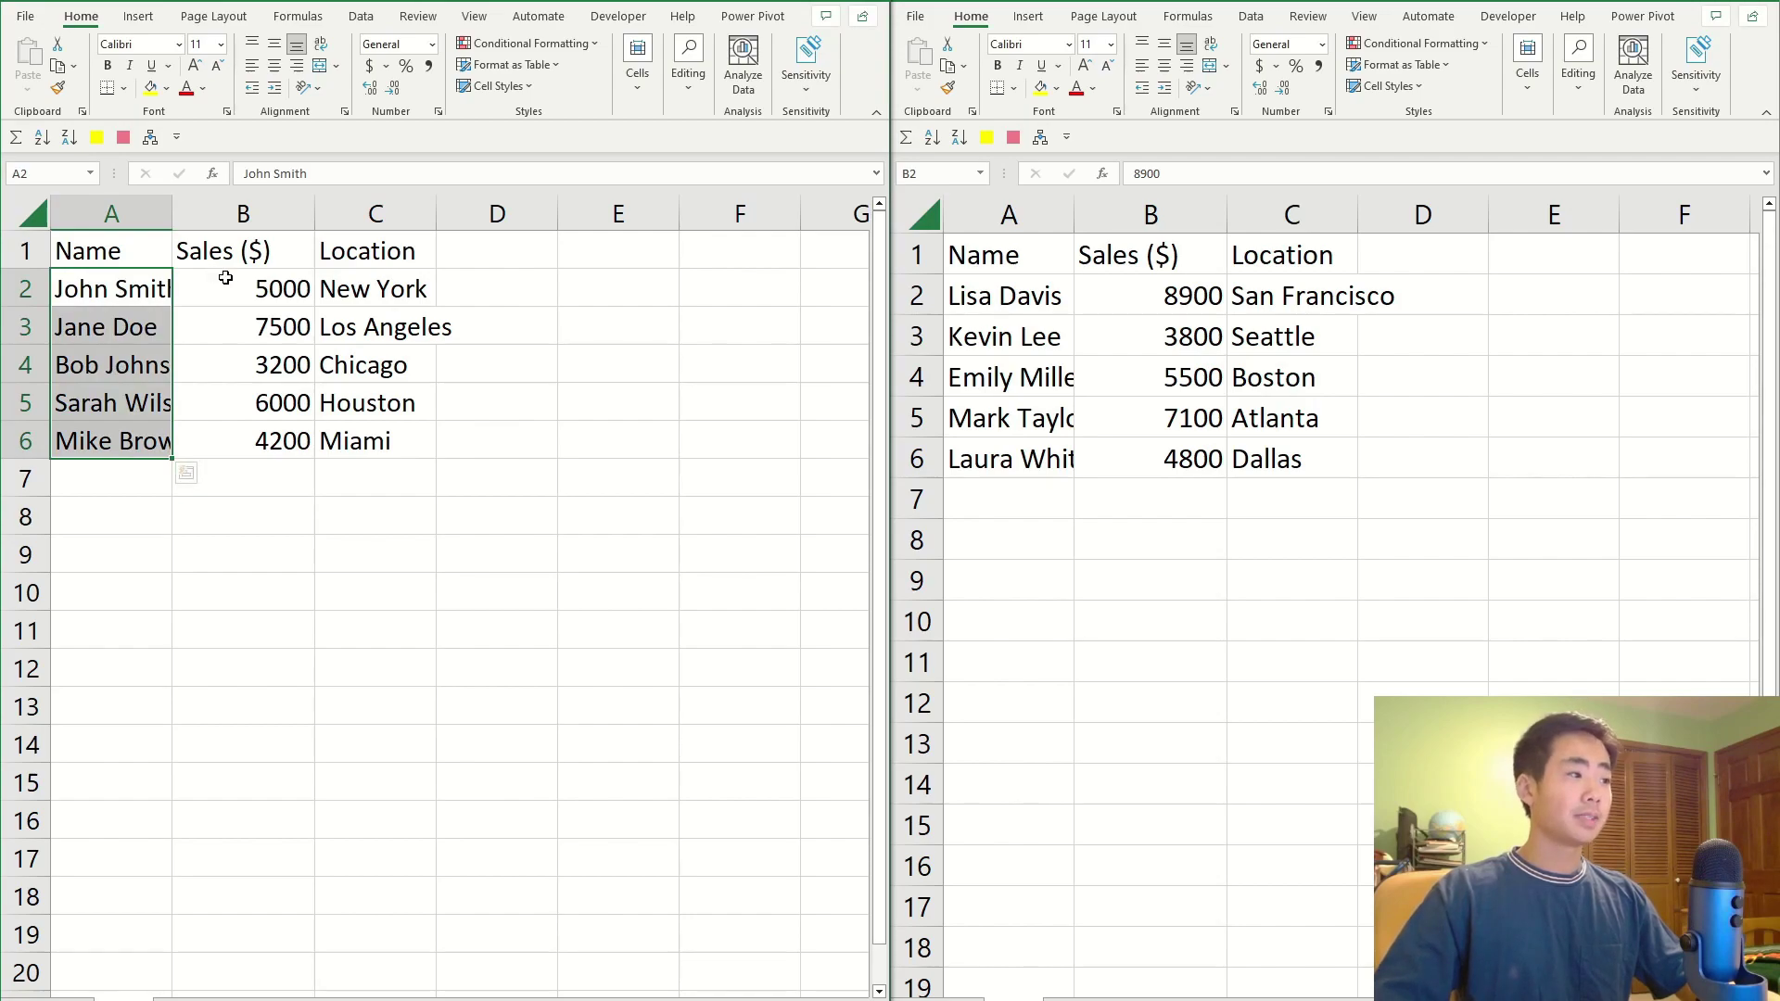
left_click_drag(225, 278, 282, 478)
left_click_drag(372, 297, 401, 468)
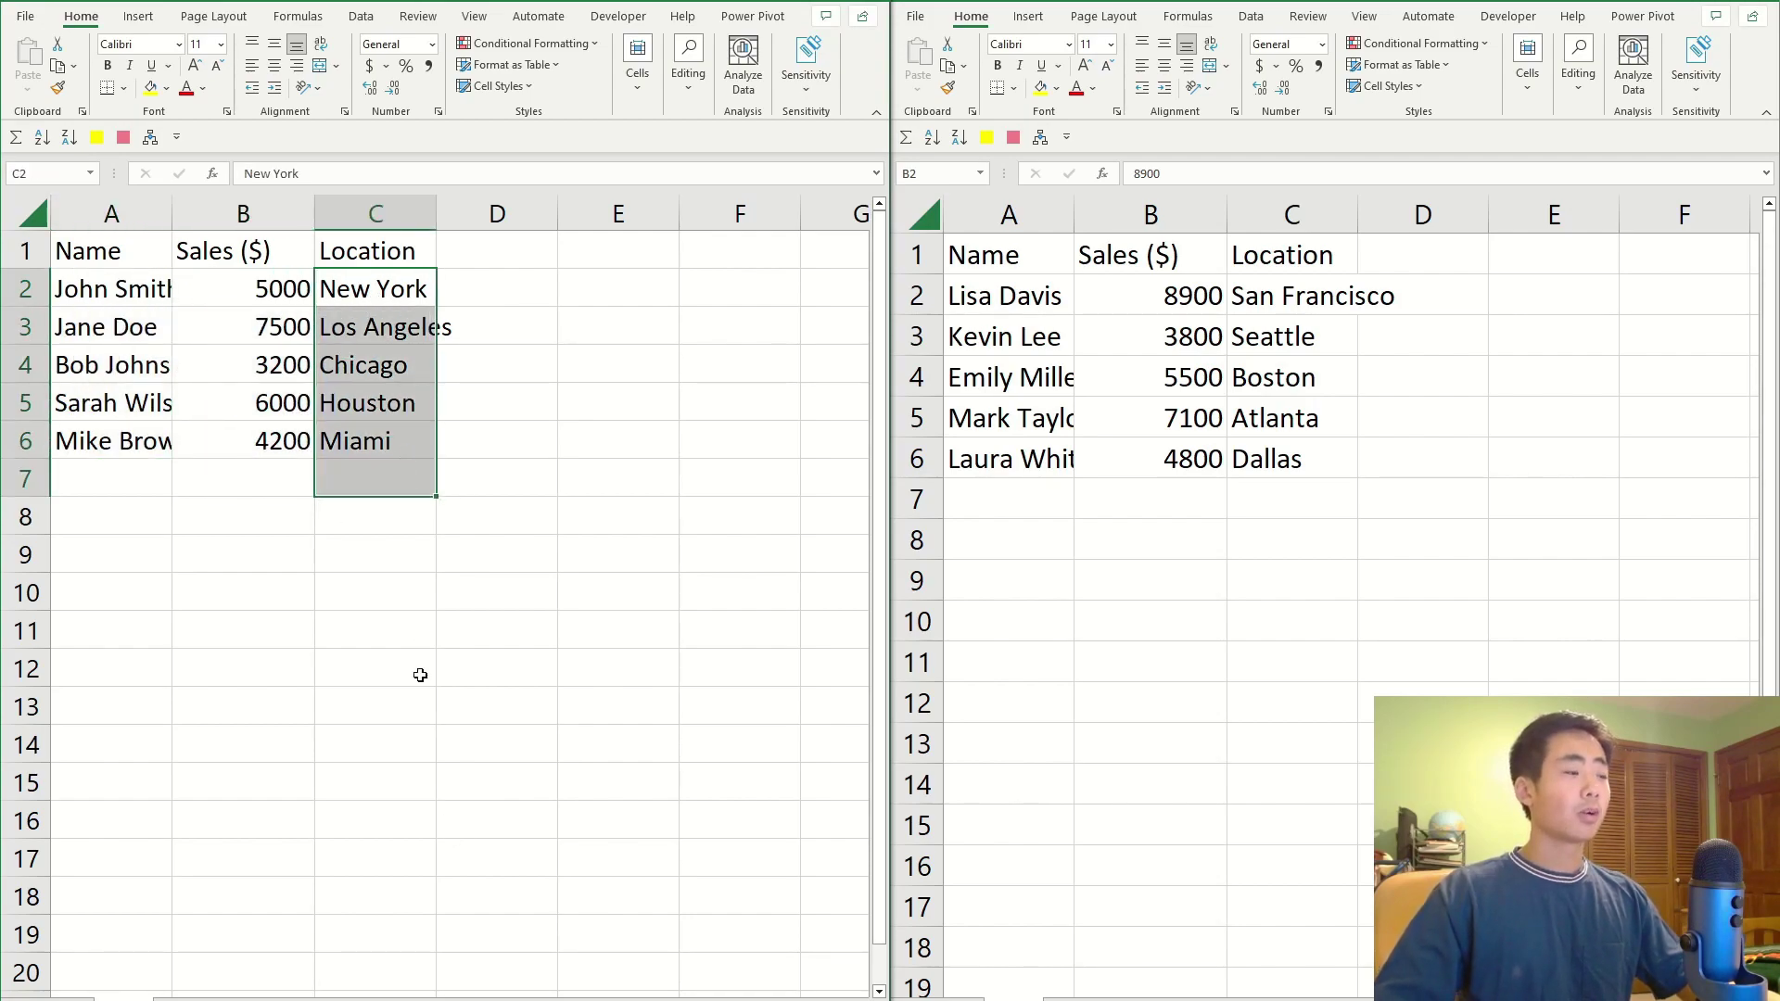
left_click(336, 679)
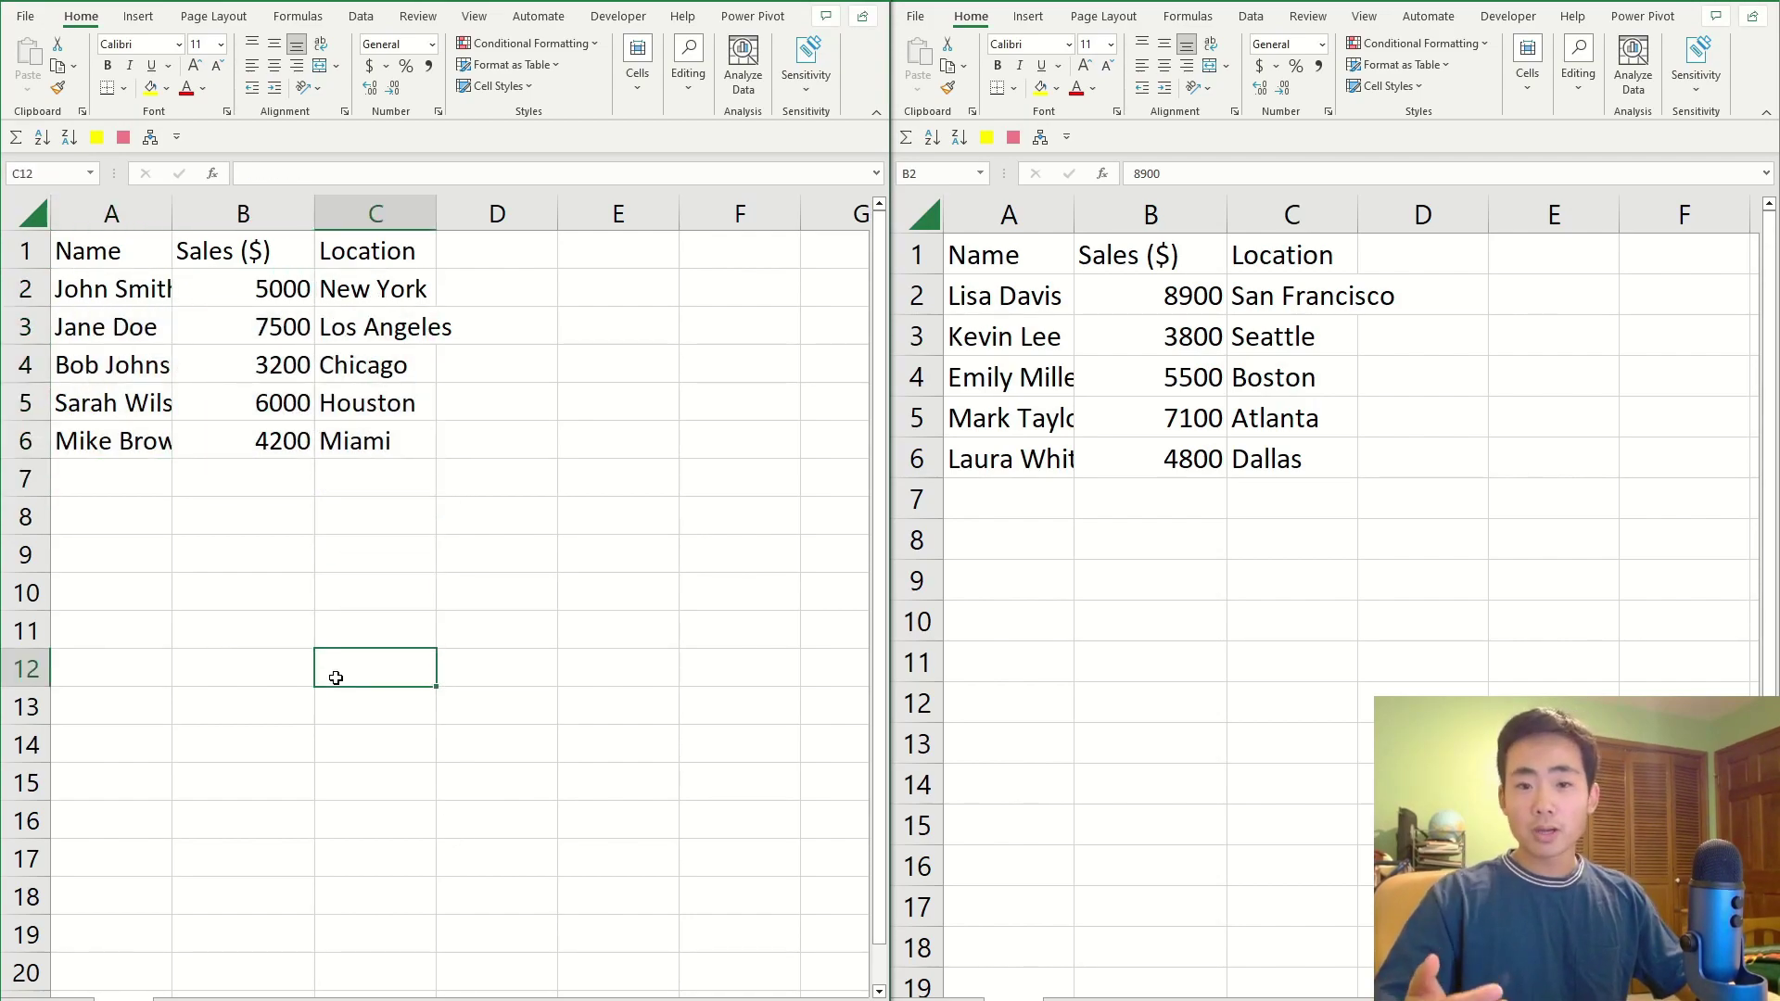
left_click(584, 615)
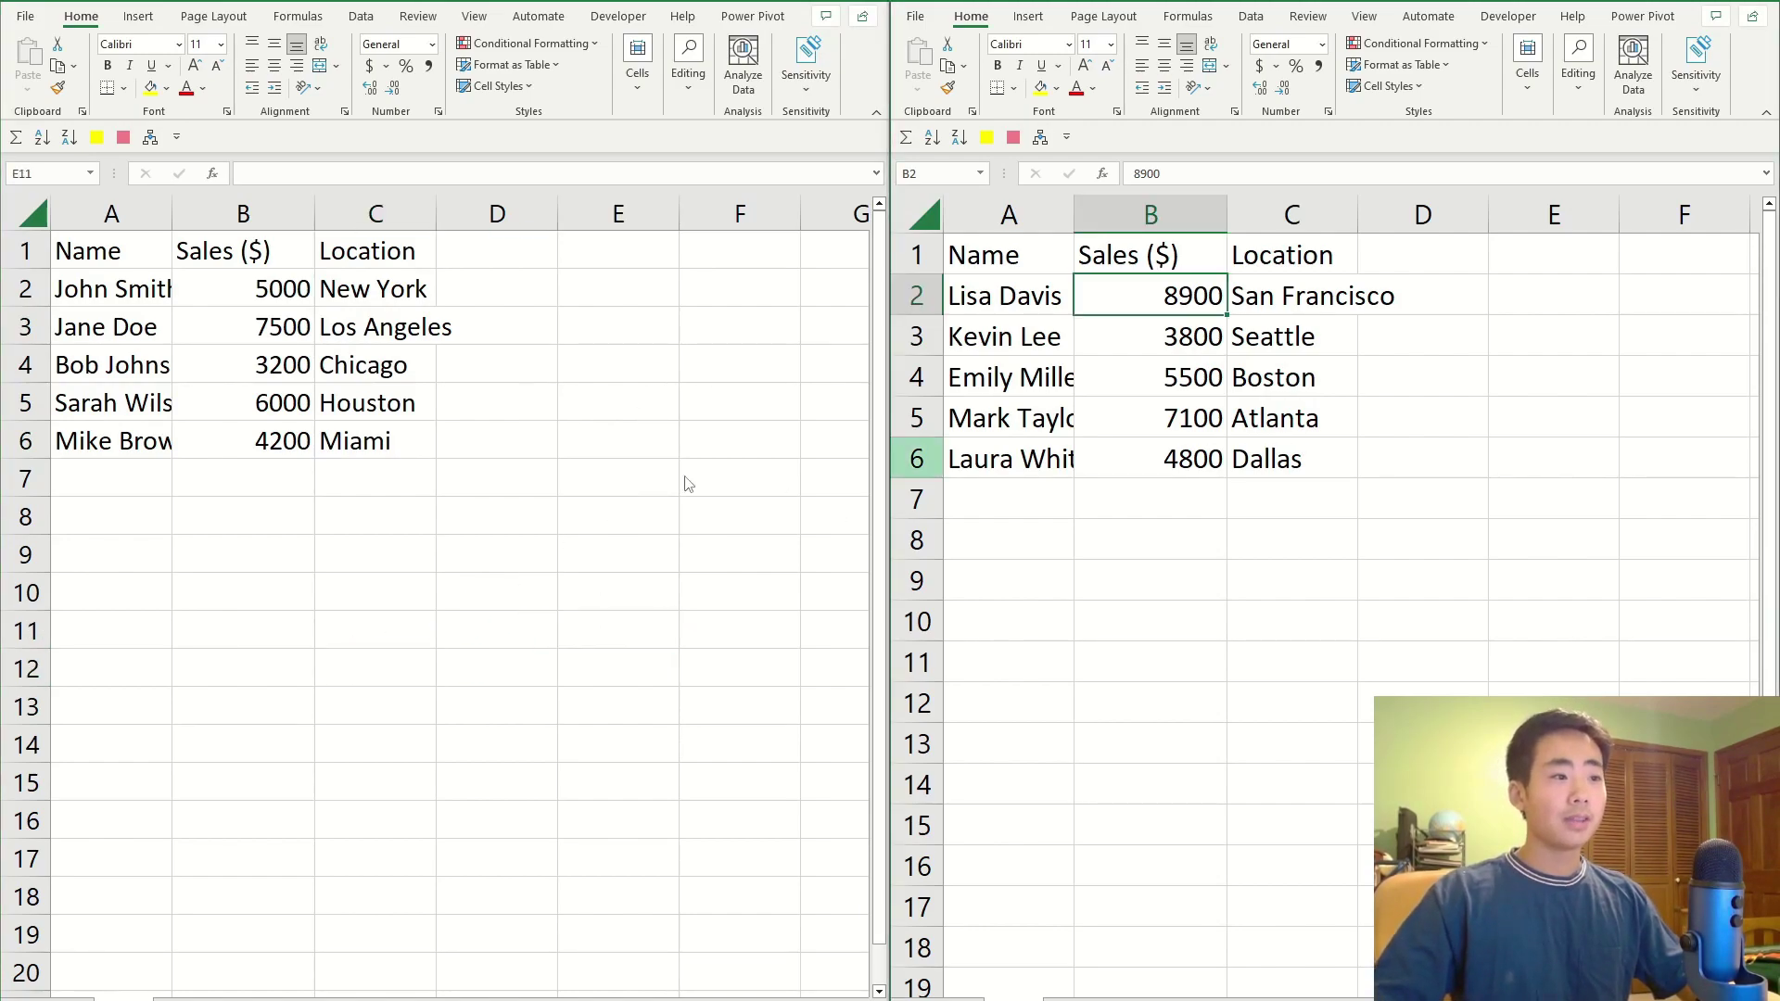
left_click(1305, 424)
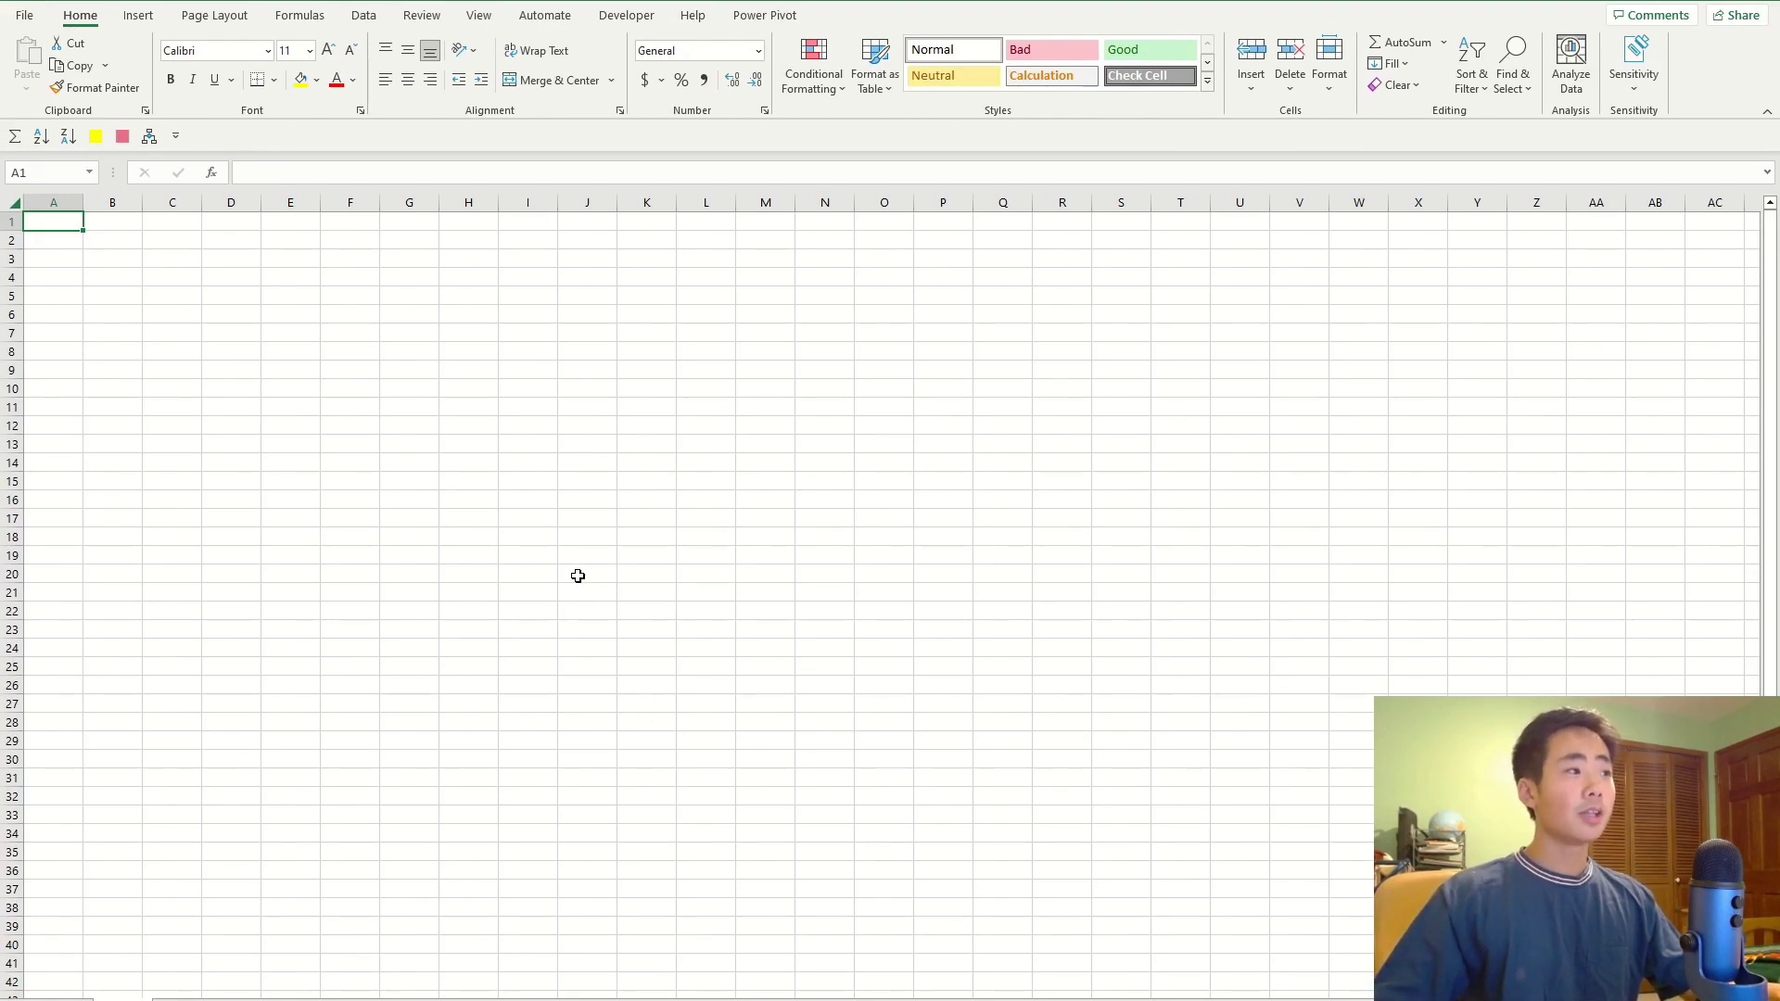
- Launch an empty Power Query Editor from Data > Get Data
left_click(371, 18)
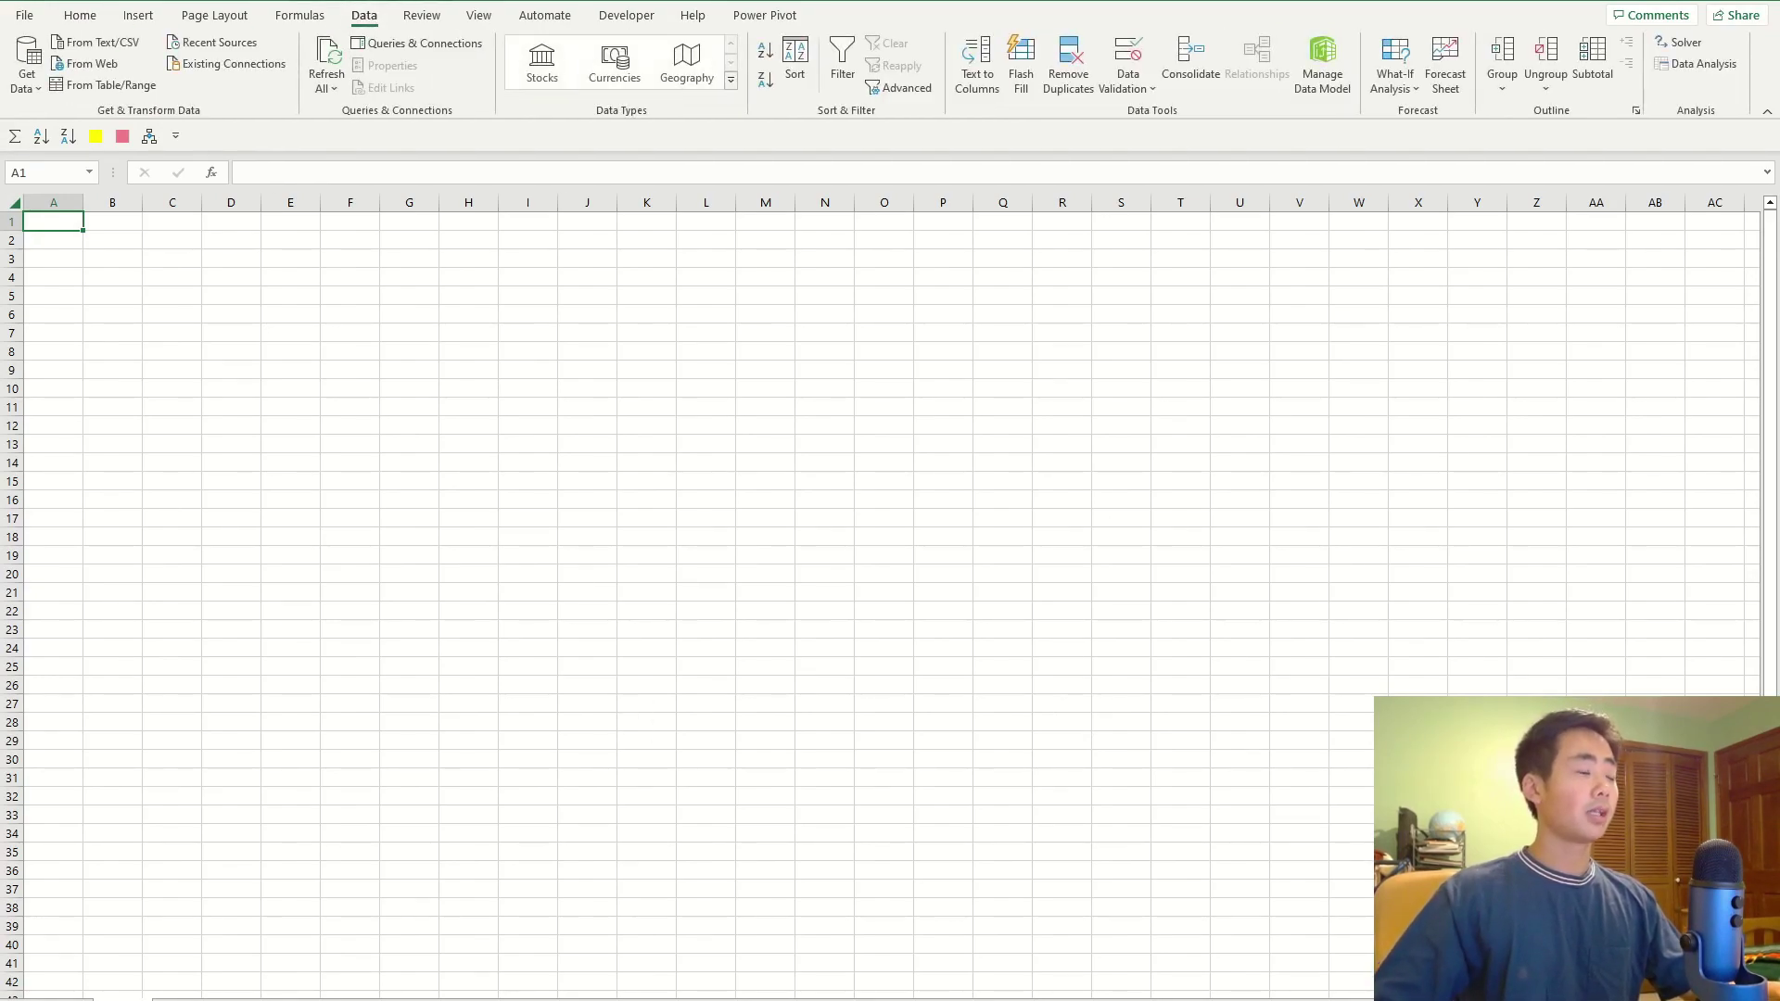
left_click(29, 87)
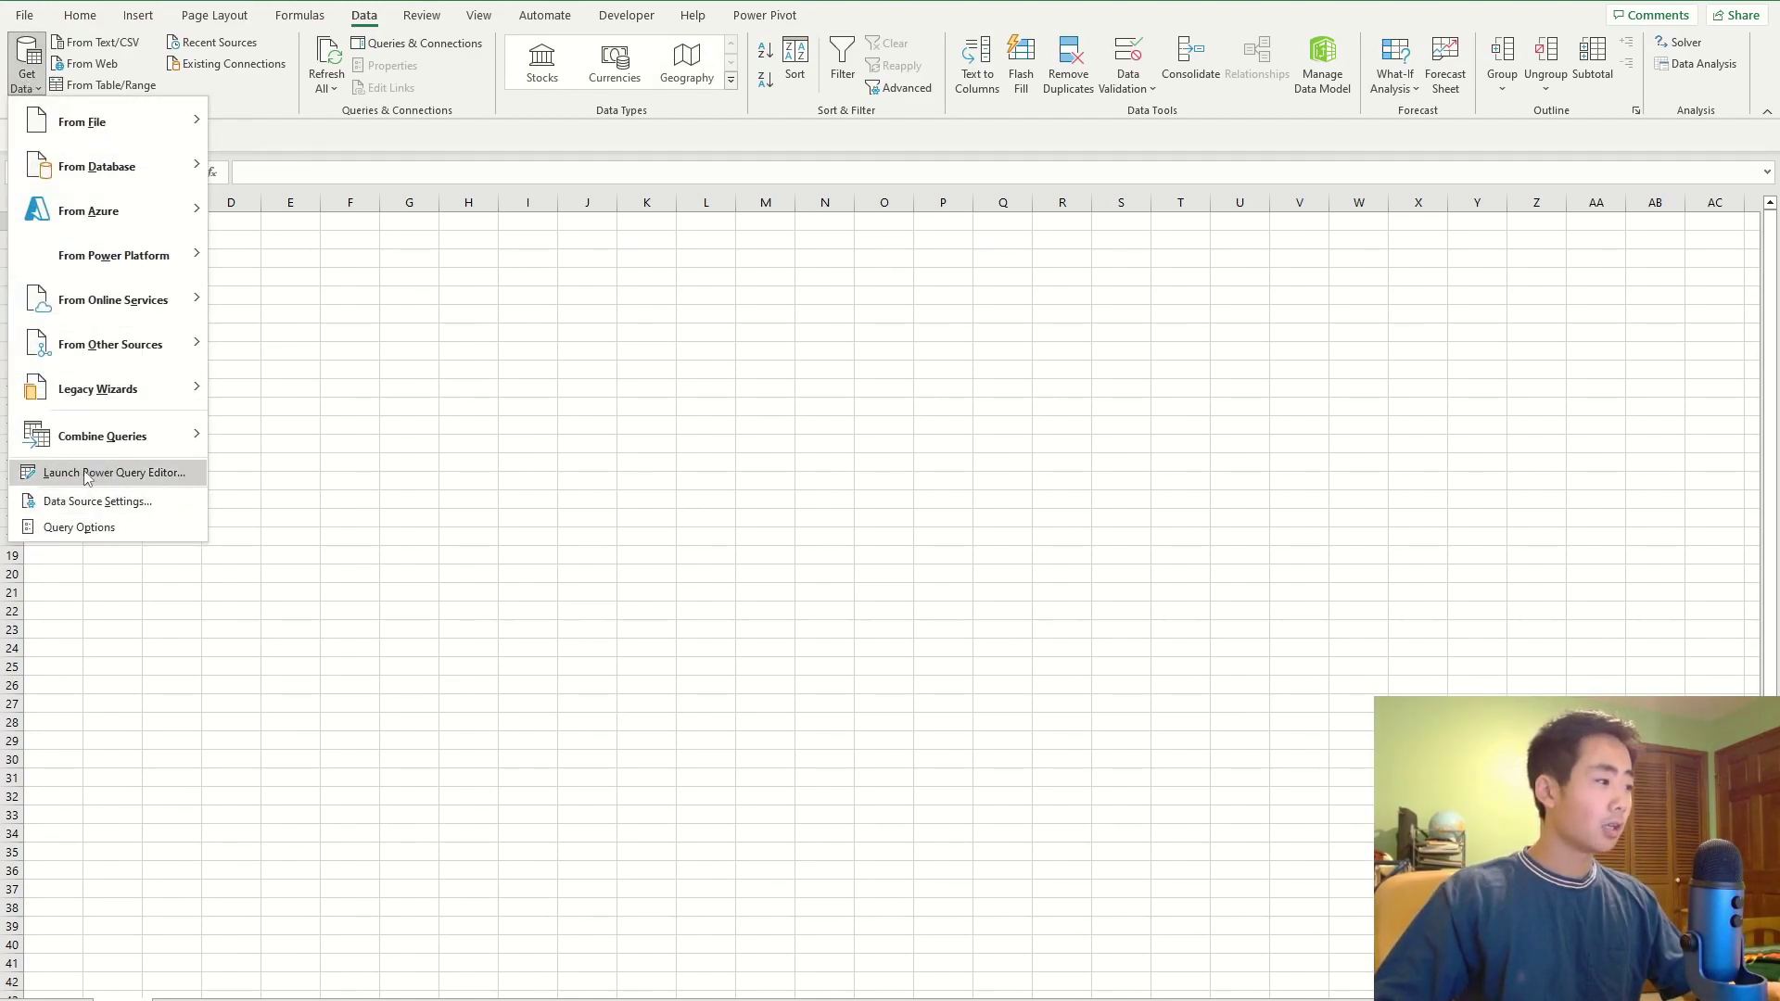
left_click(169, 478)
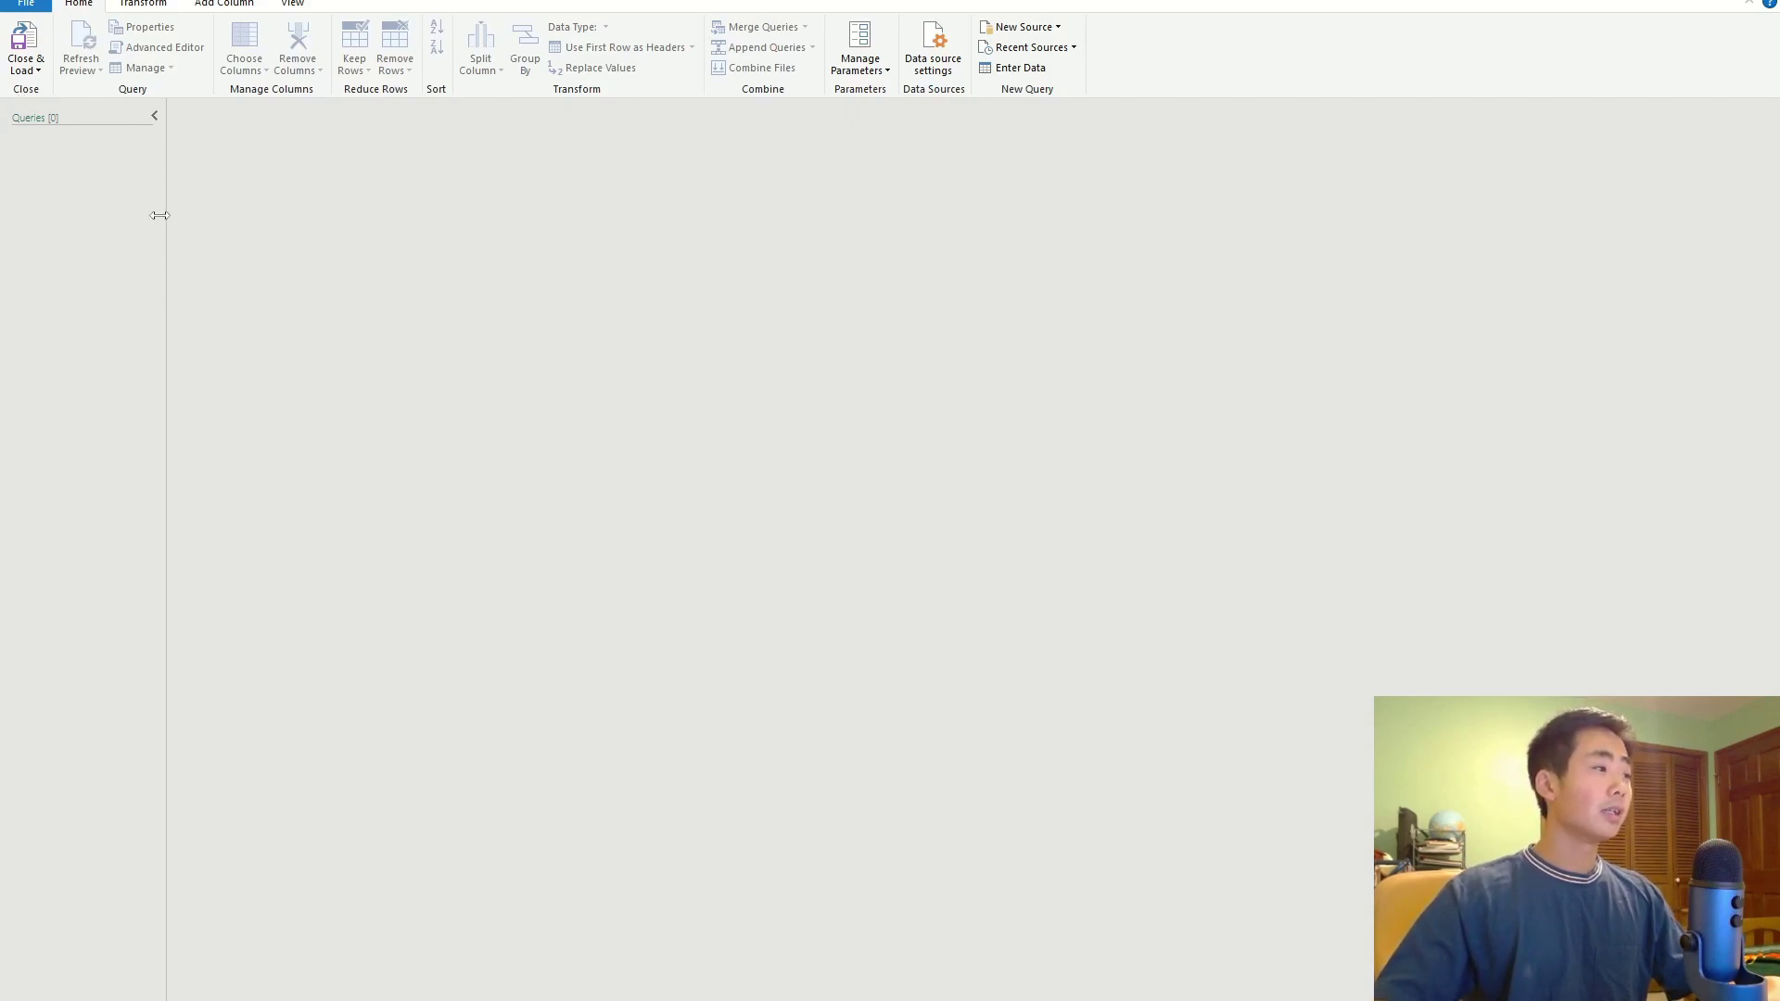
- Add a new Excel Workbook query from sample-sales-yt-vid-1.xlsx in the DataSciencePrograms folder
right_click(63, 215)
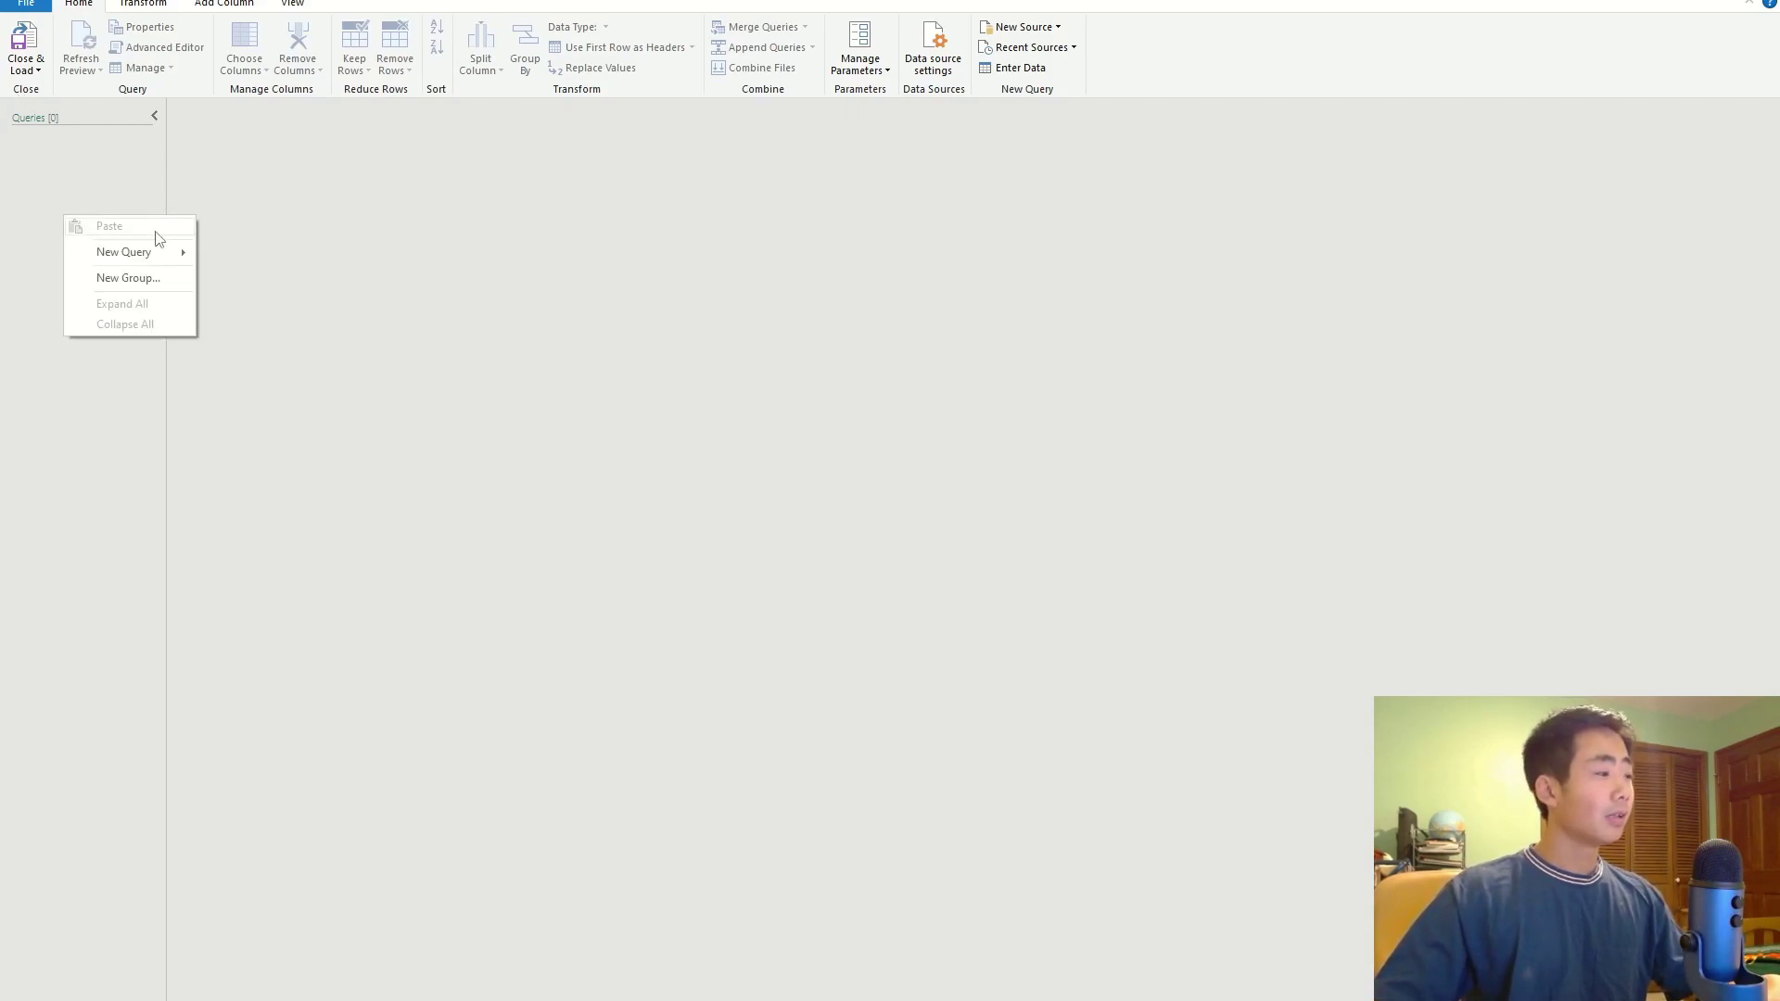
mouse_move(131, 261)
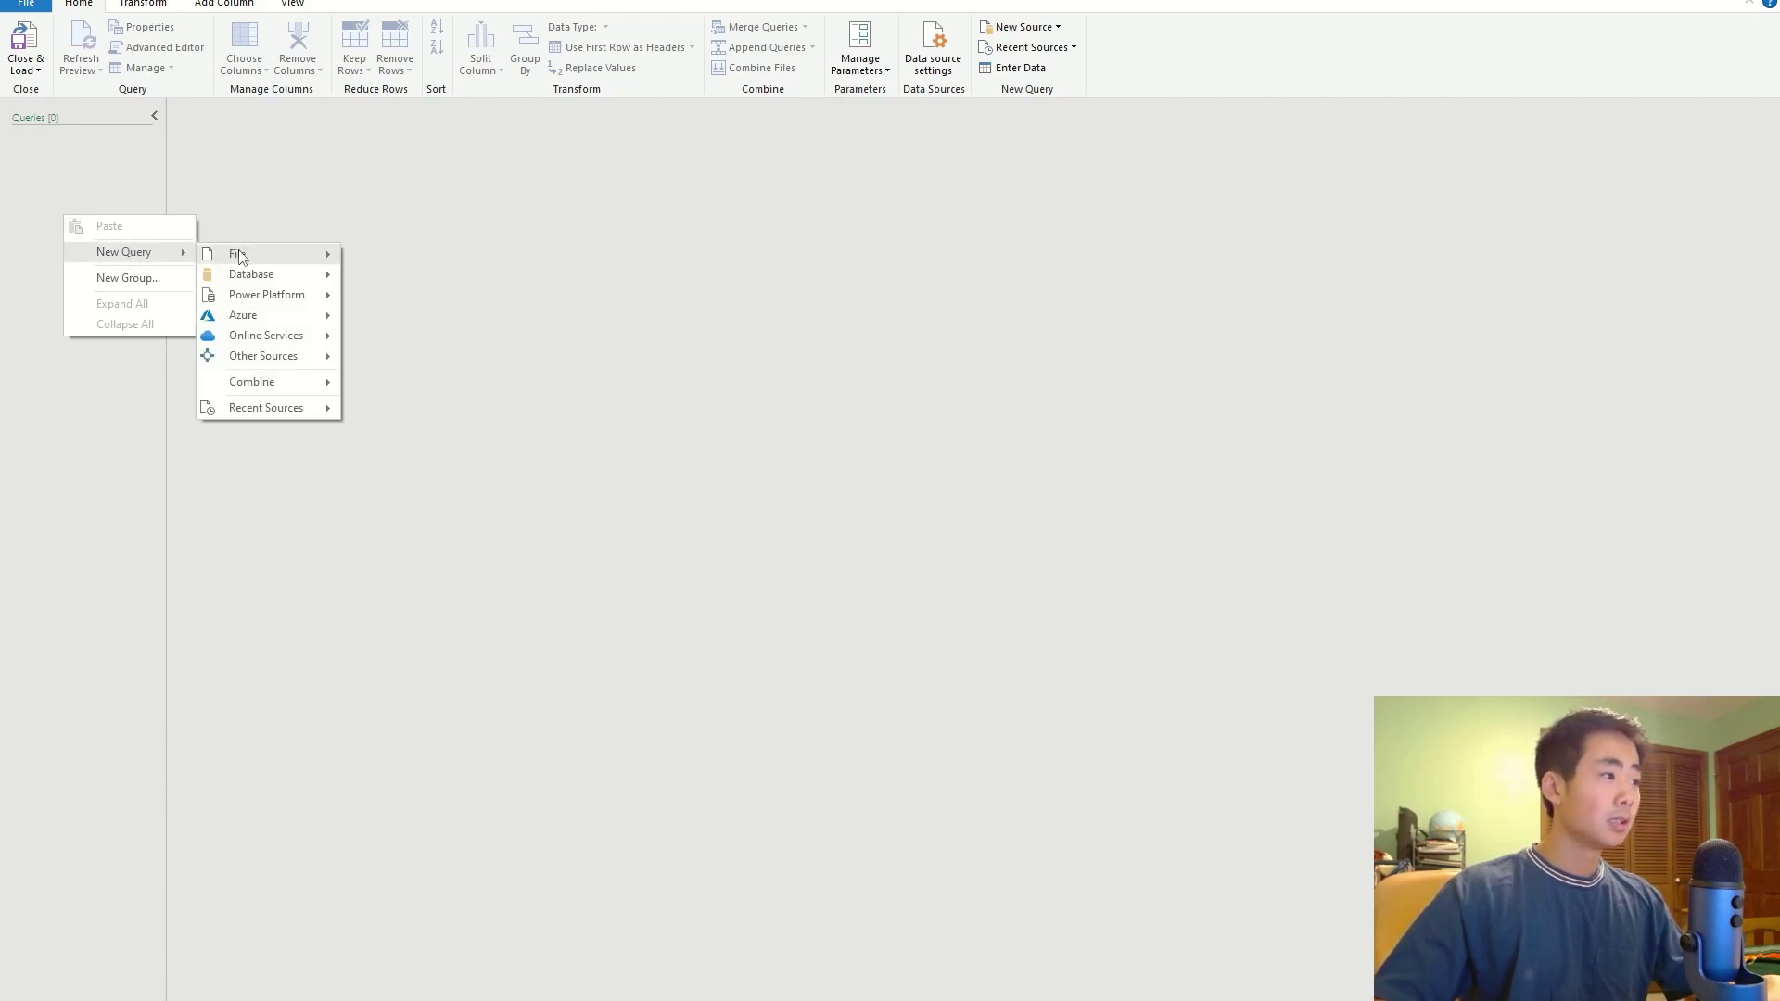
mouse_move(240, 254)
left_click(377, 258)
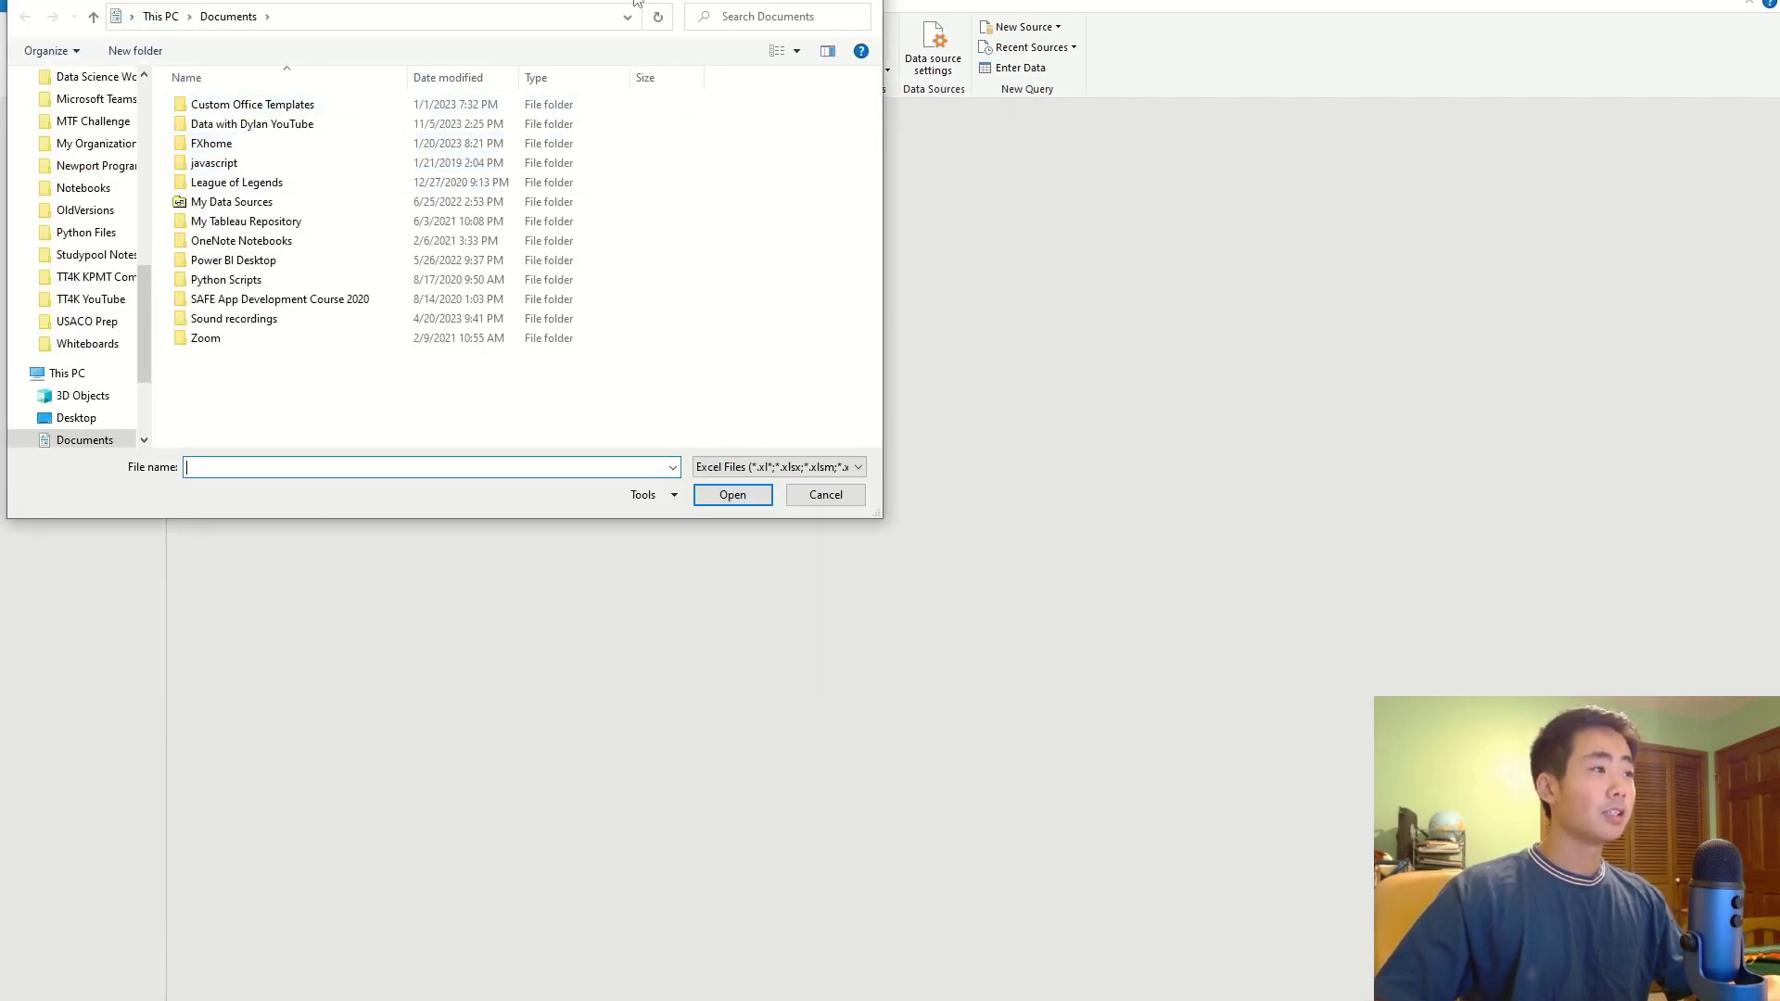
left_click_drag(638, 0, 1008, 137)
scroll(440, 385, "up", 5)
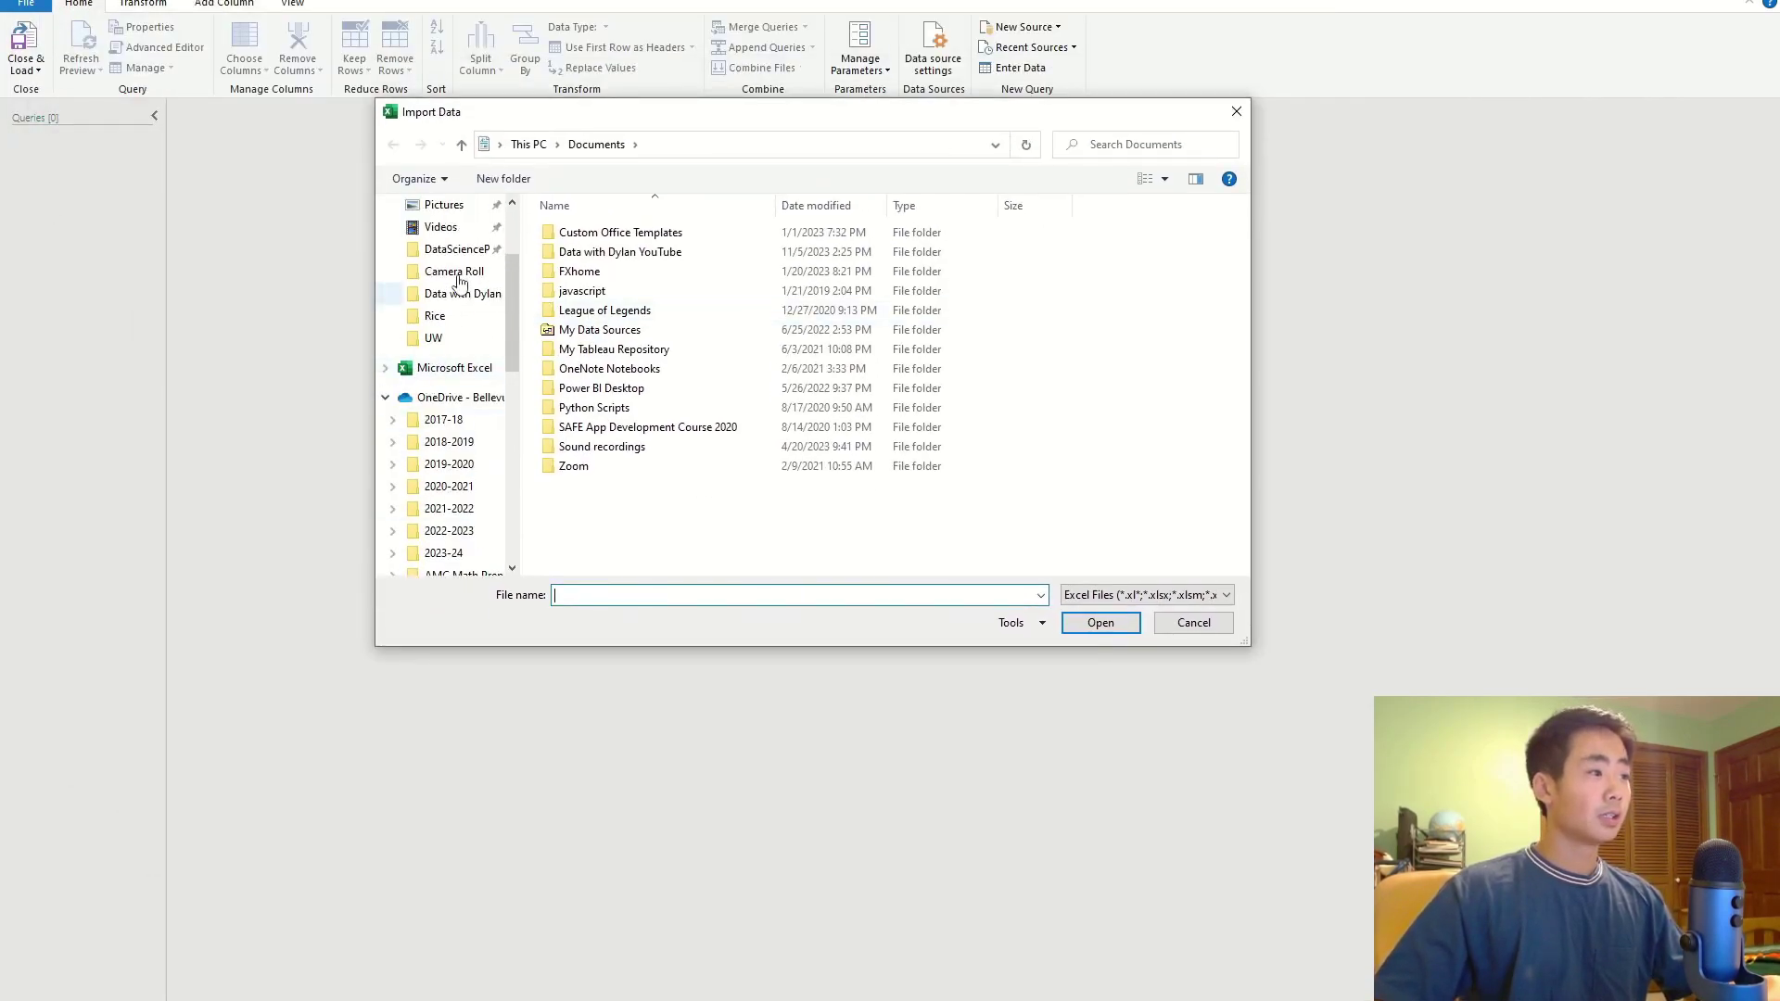
left_click(456, 249)
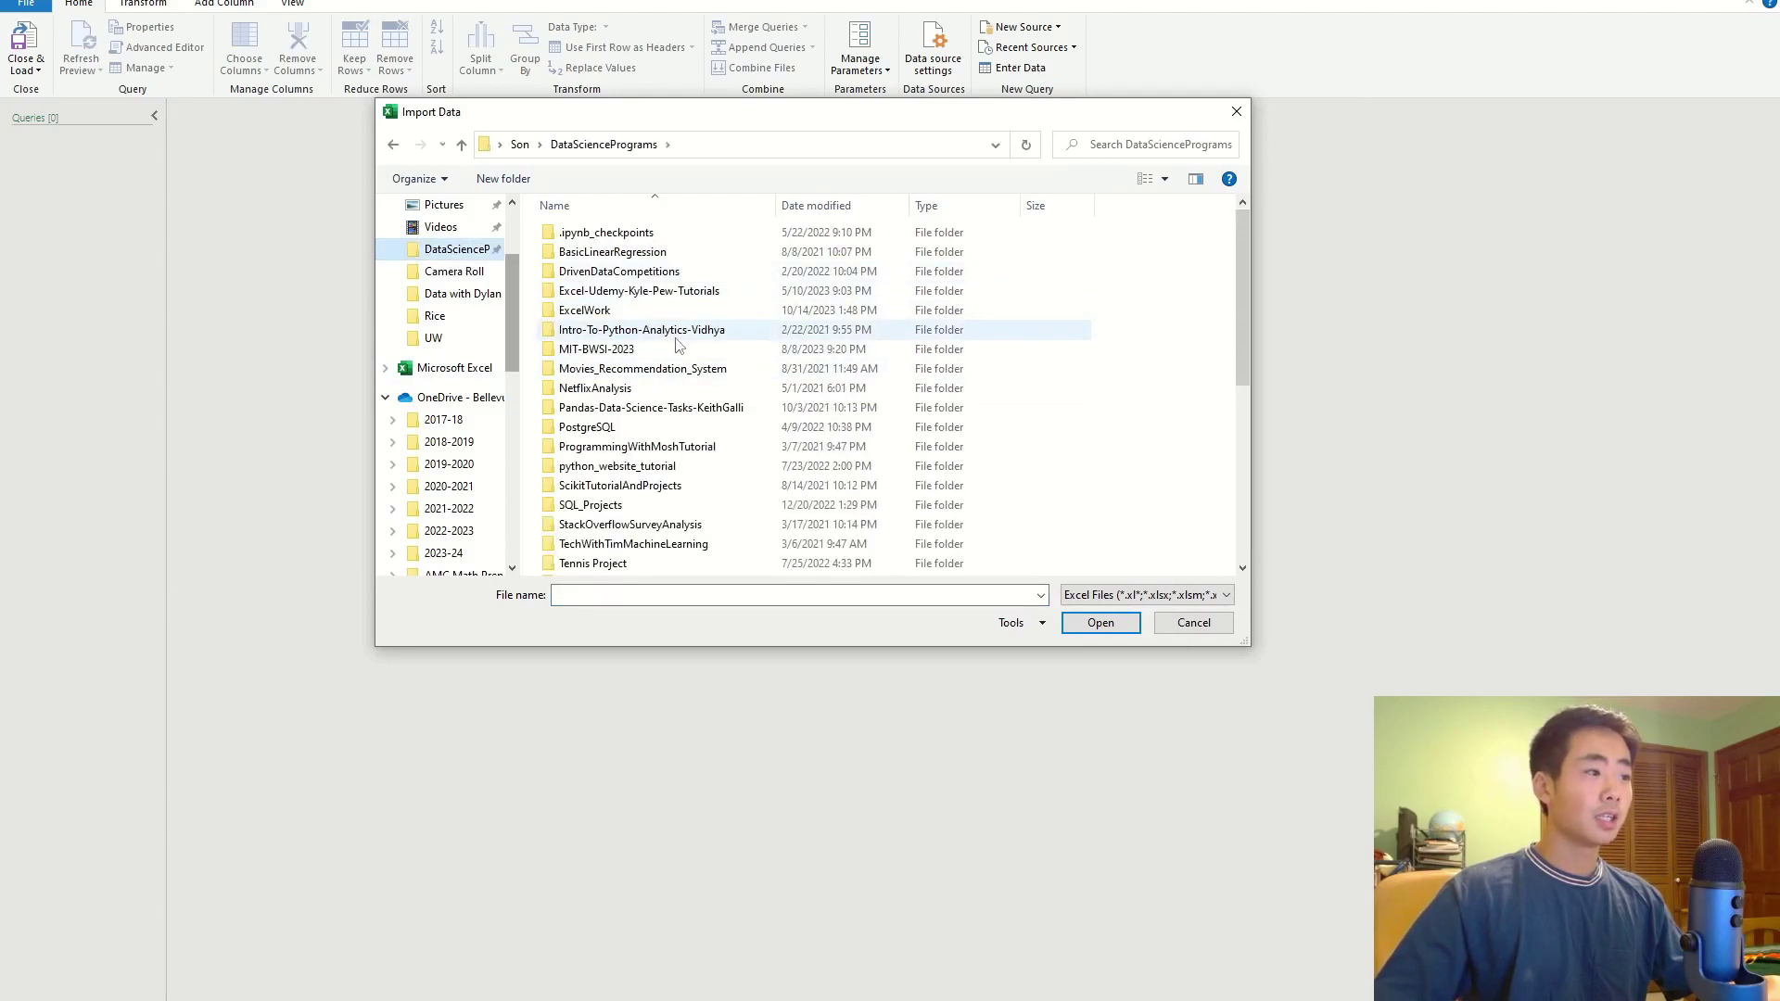
scroll(677, 345, "down", 6)
left_click(659, 470)
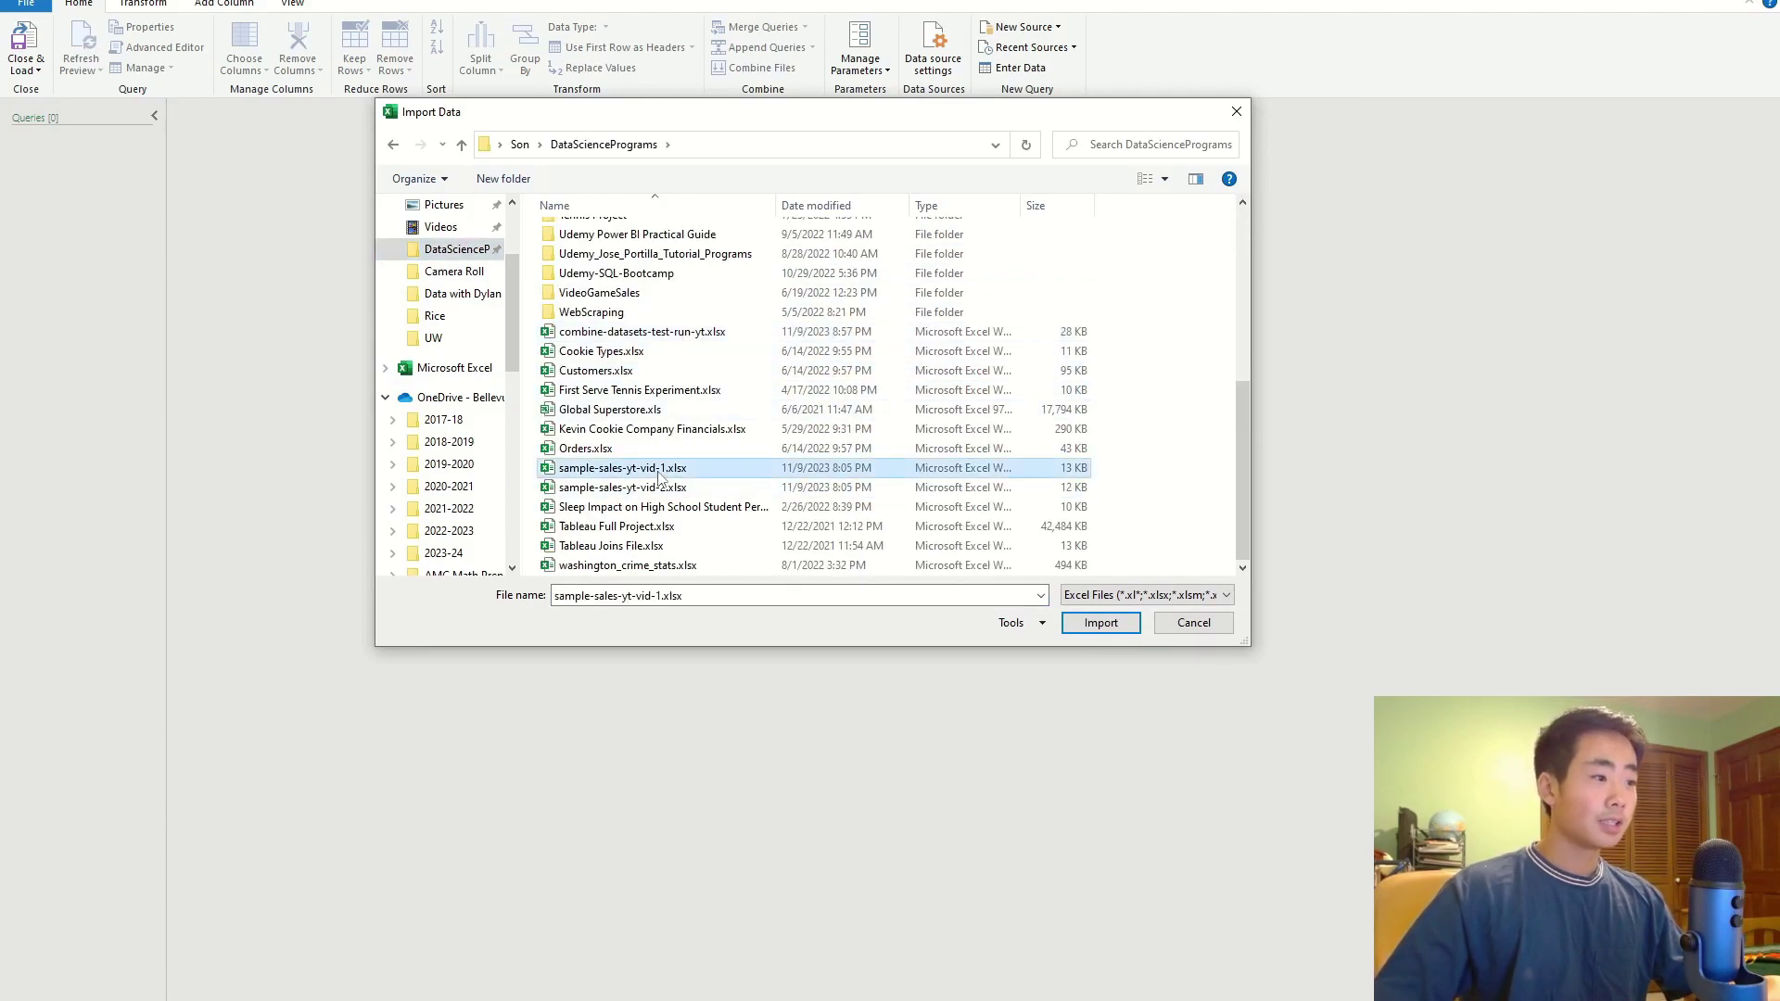
double_click(658, 473)
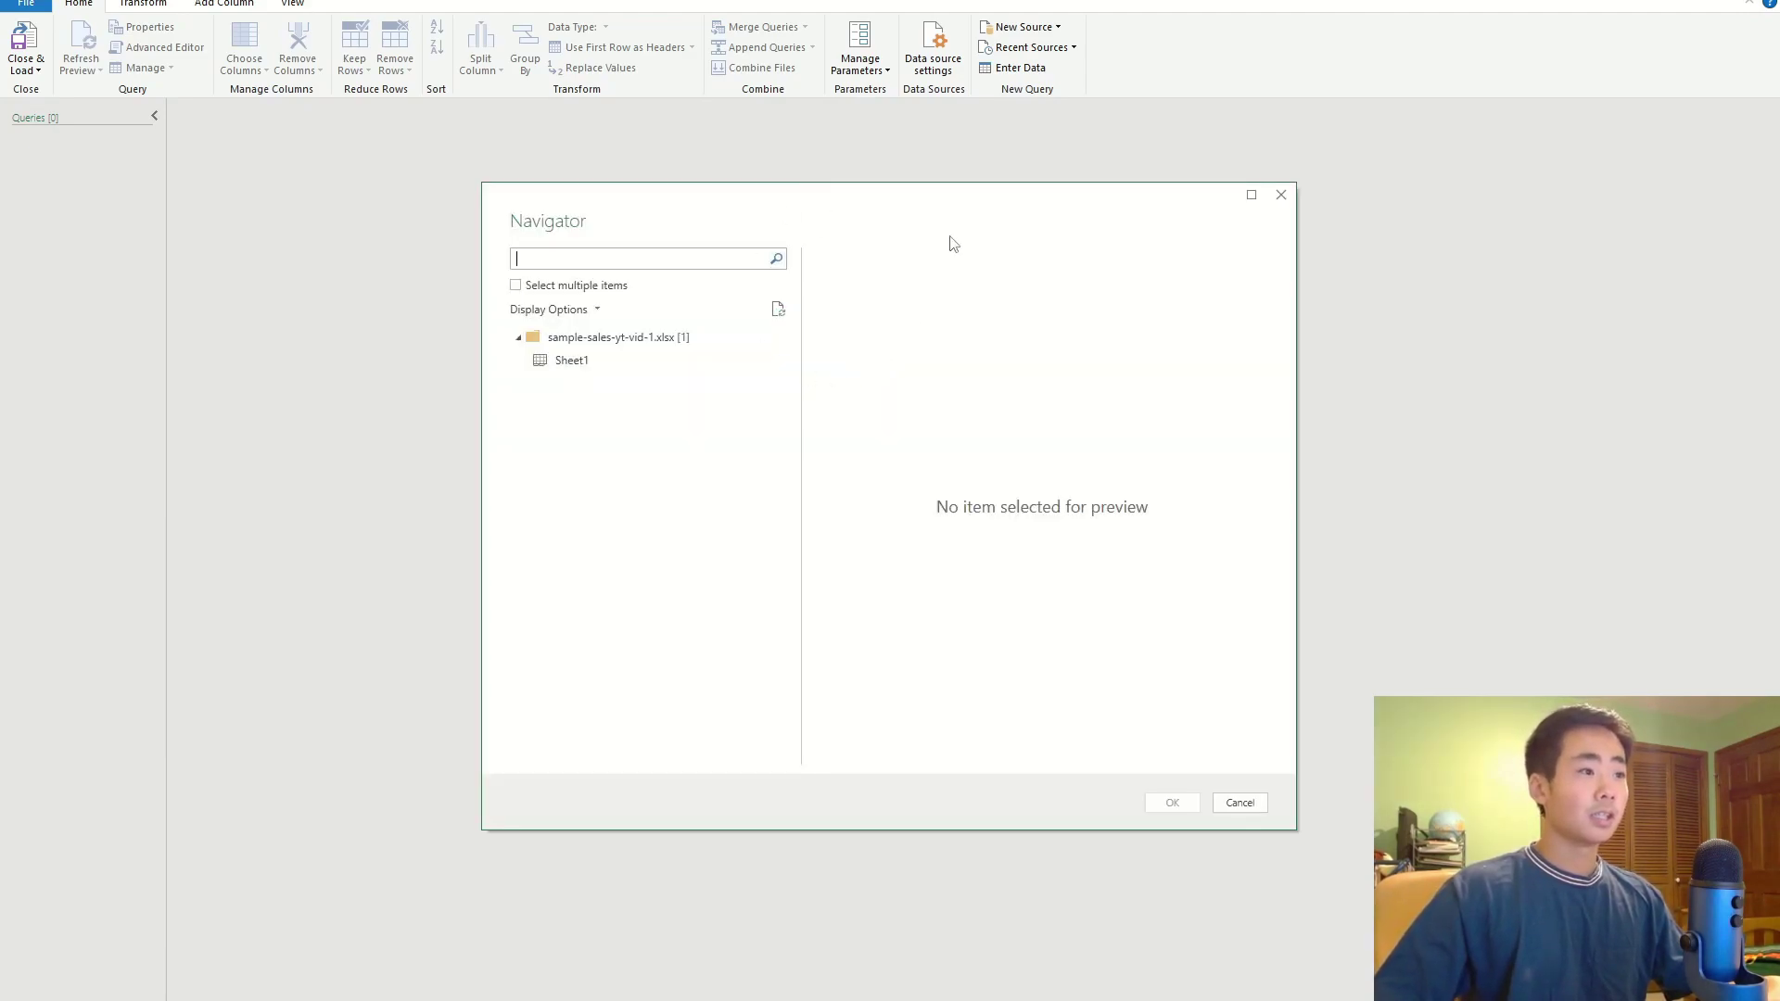
- Preview Sheet1 in the Navigator and load it as a five-row Name/Sales/Location query
left_click_drag(921, 217, 980, 231)
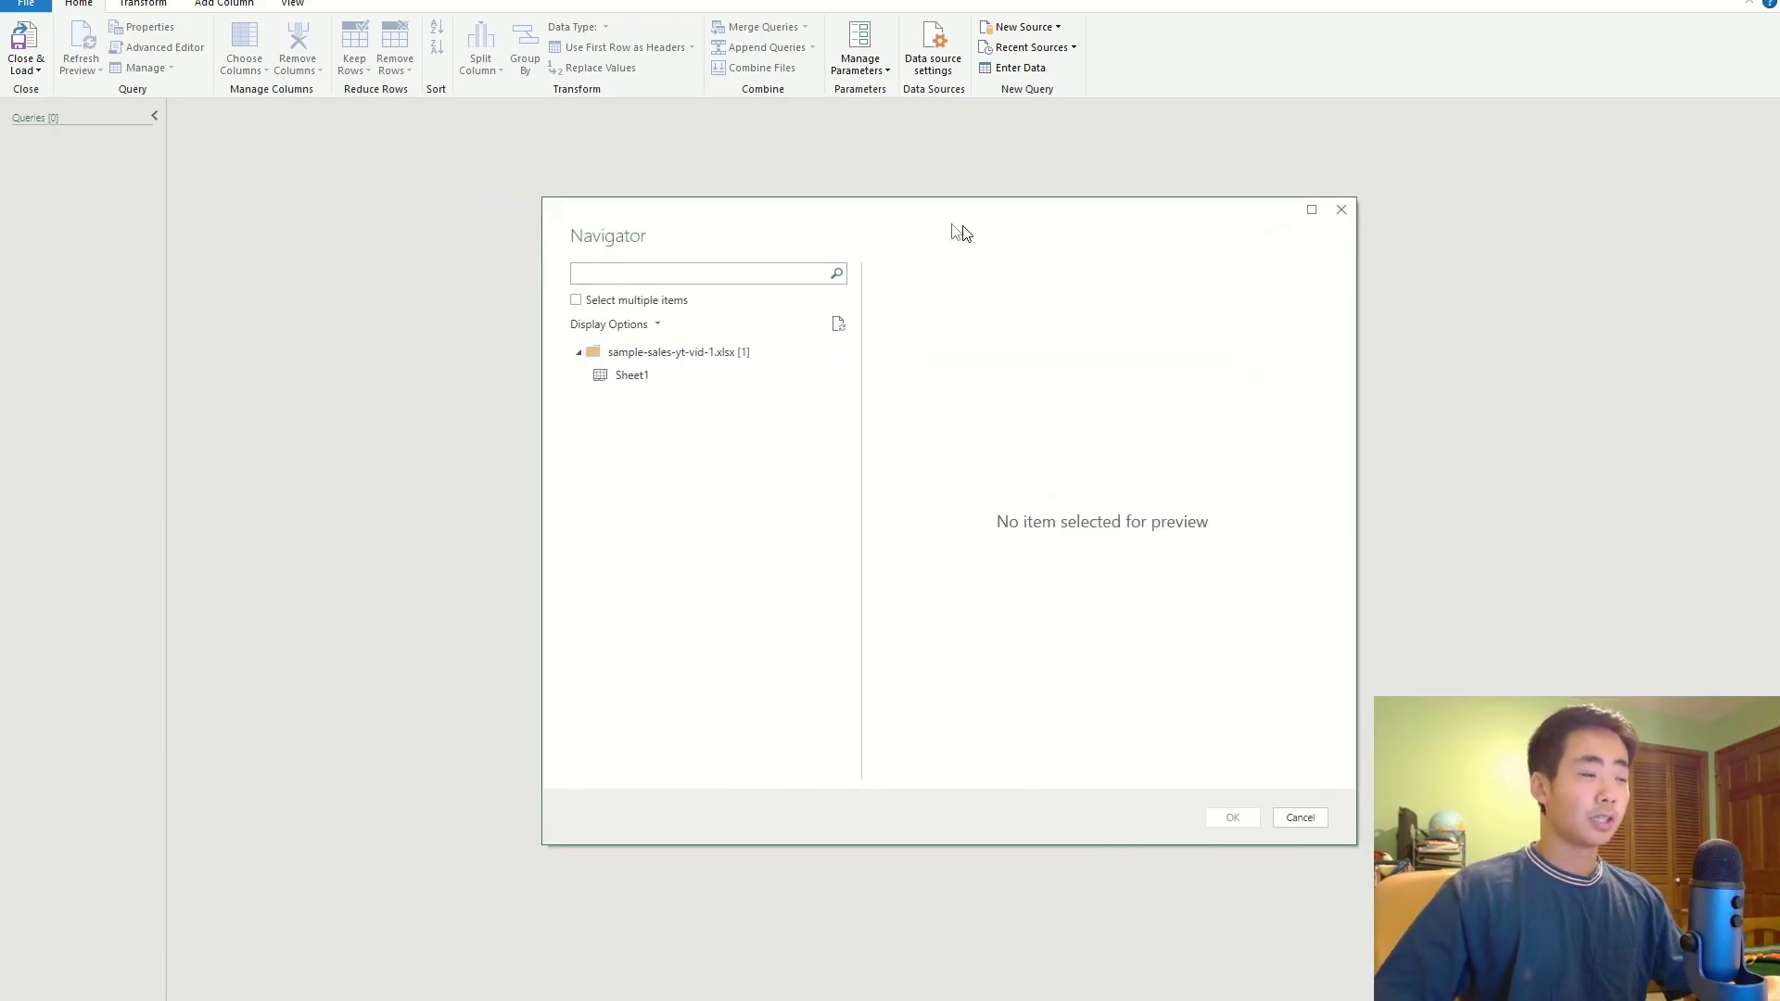
double_click(672, 231)
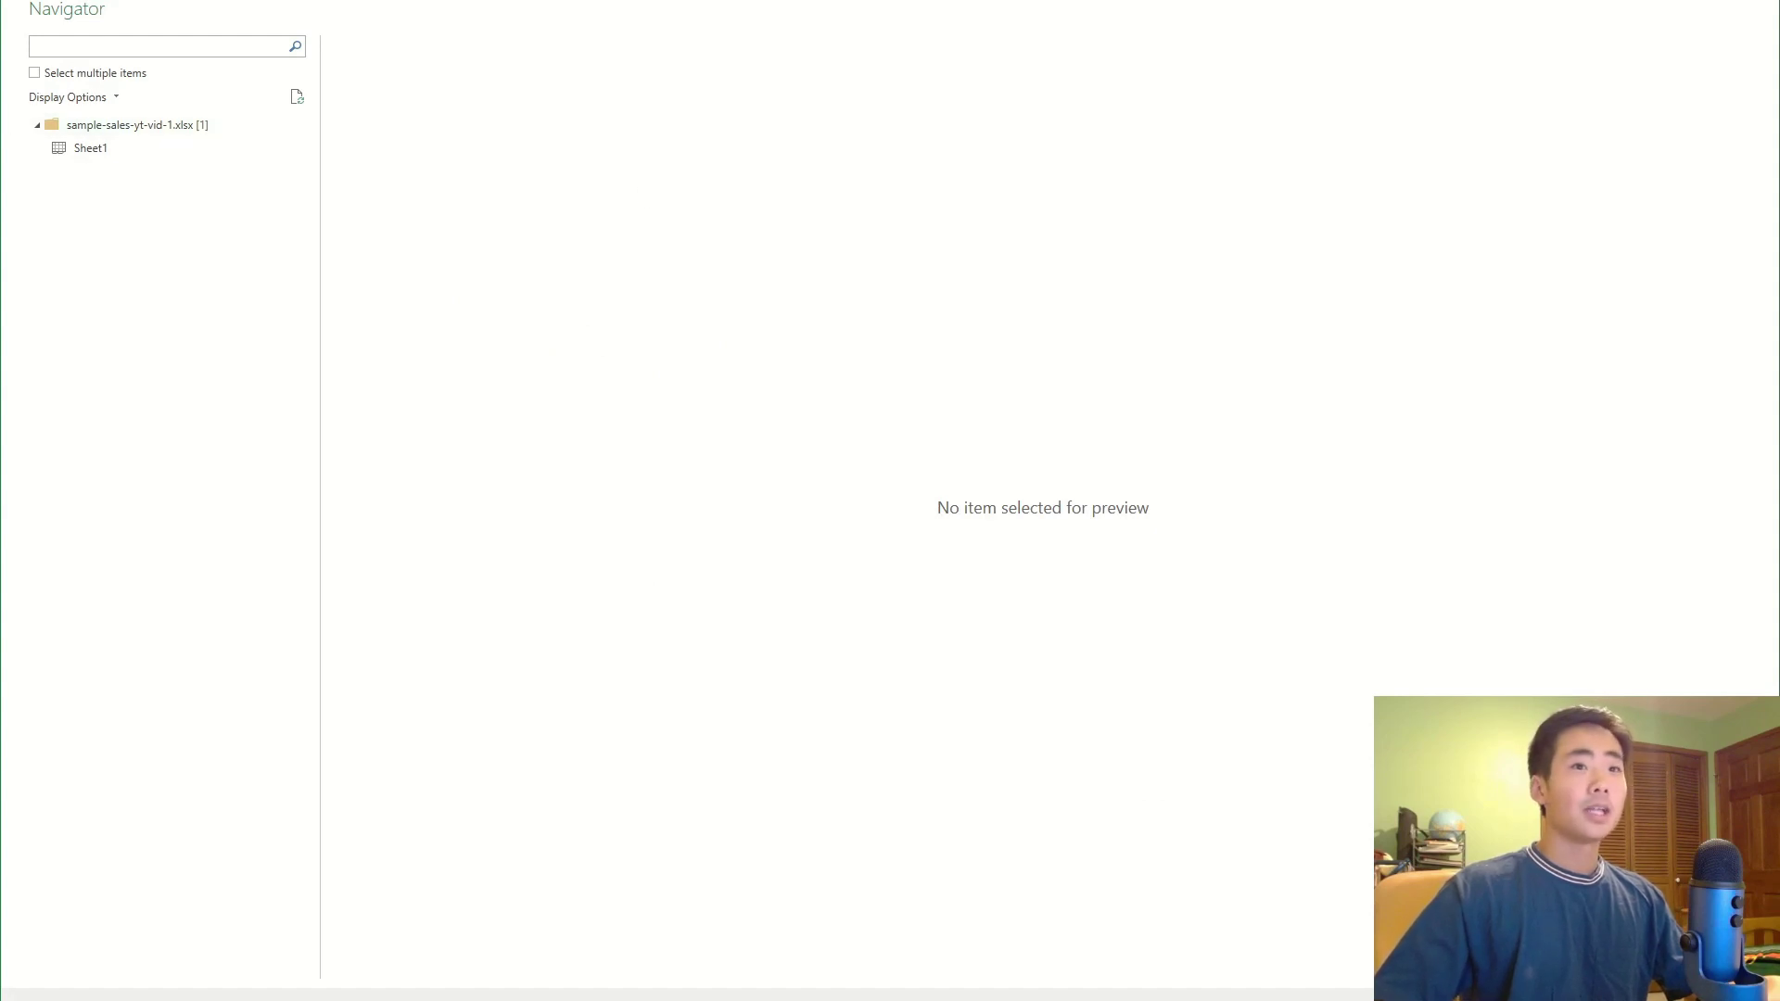
left_click(1738, 1)
left_click(579, 385)
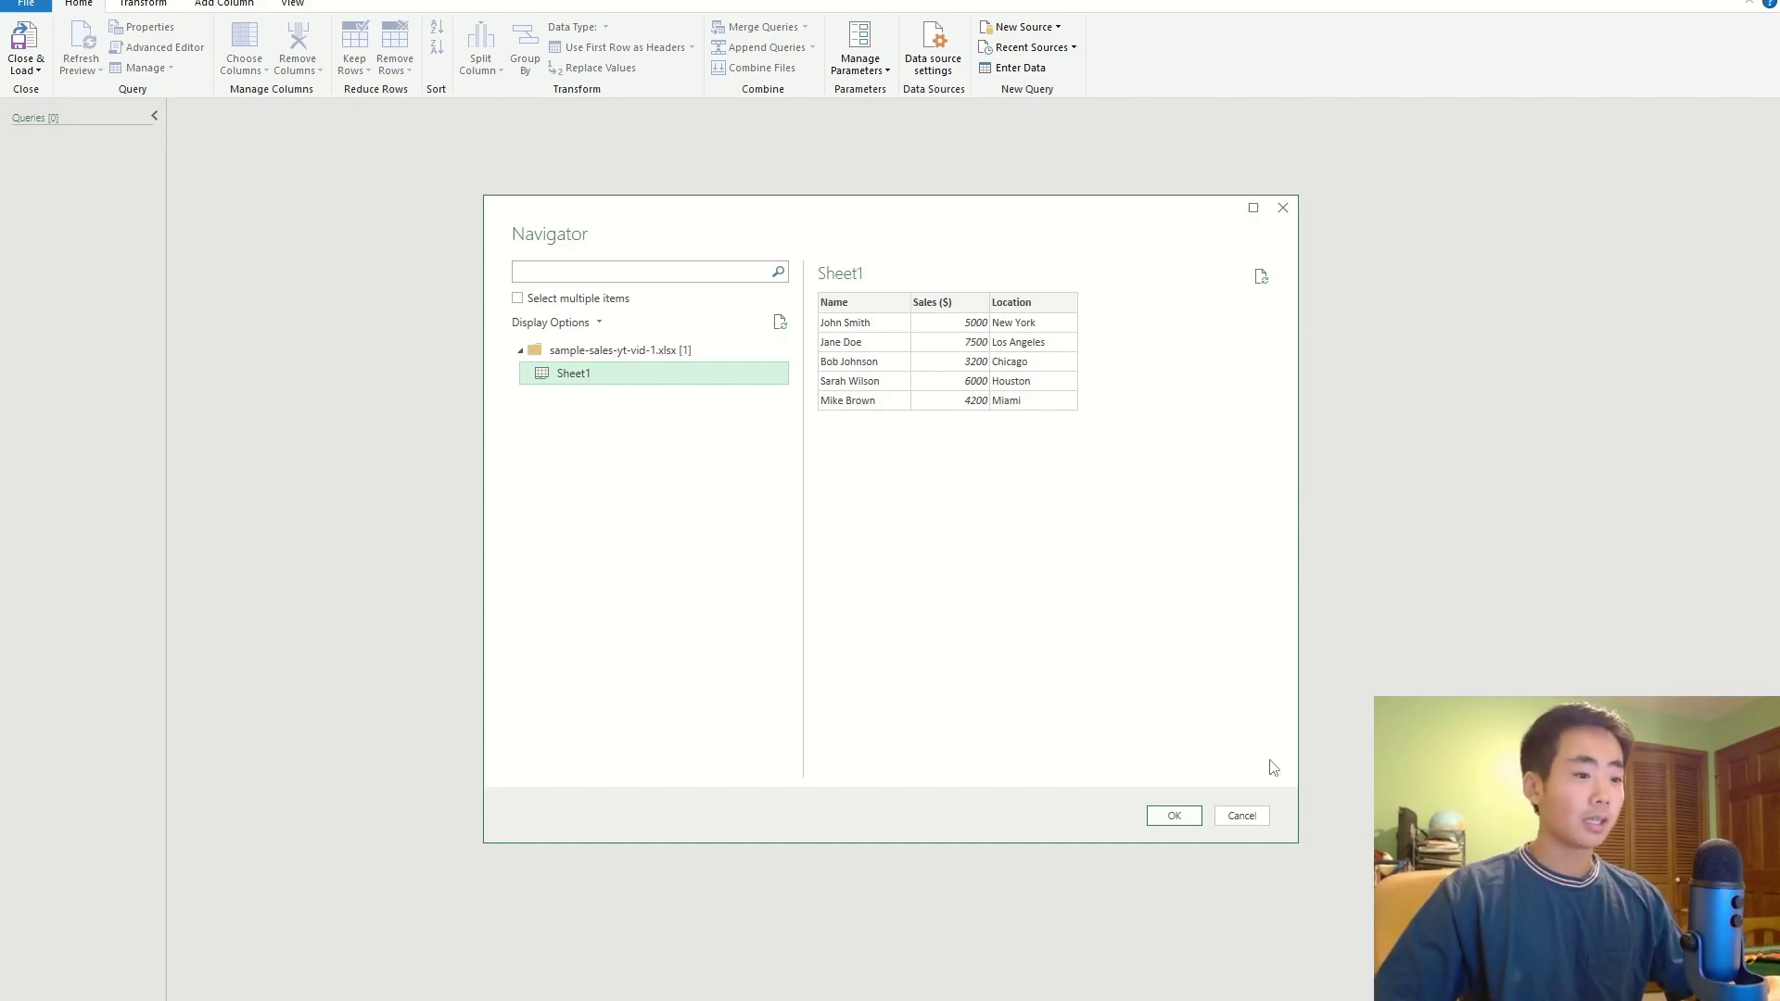
left_click(1174, 816)
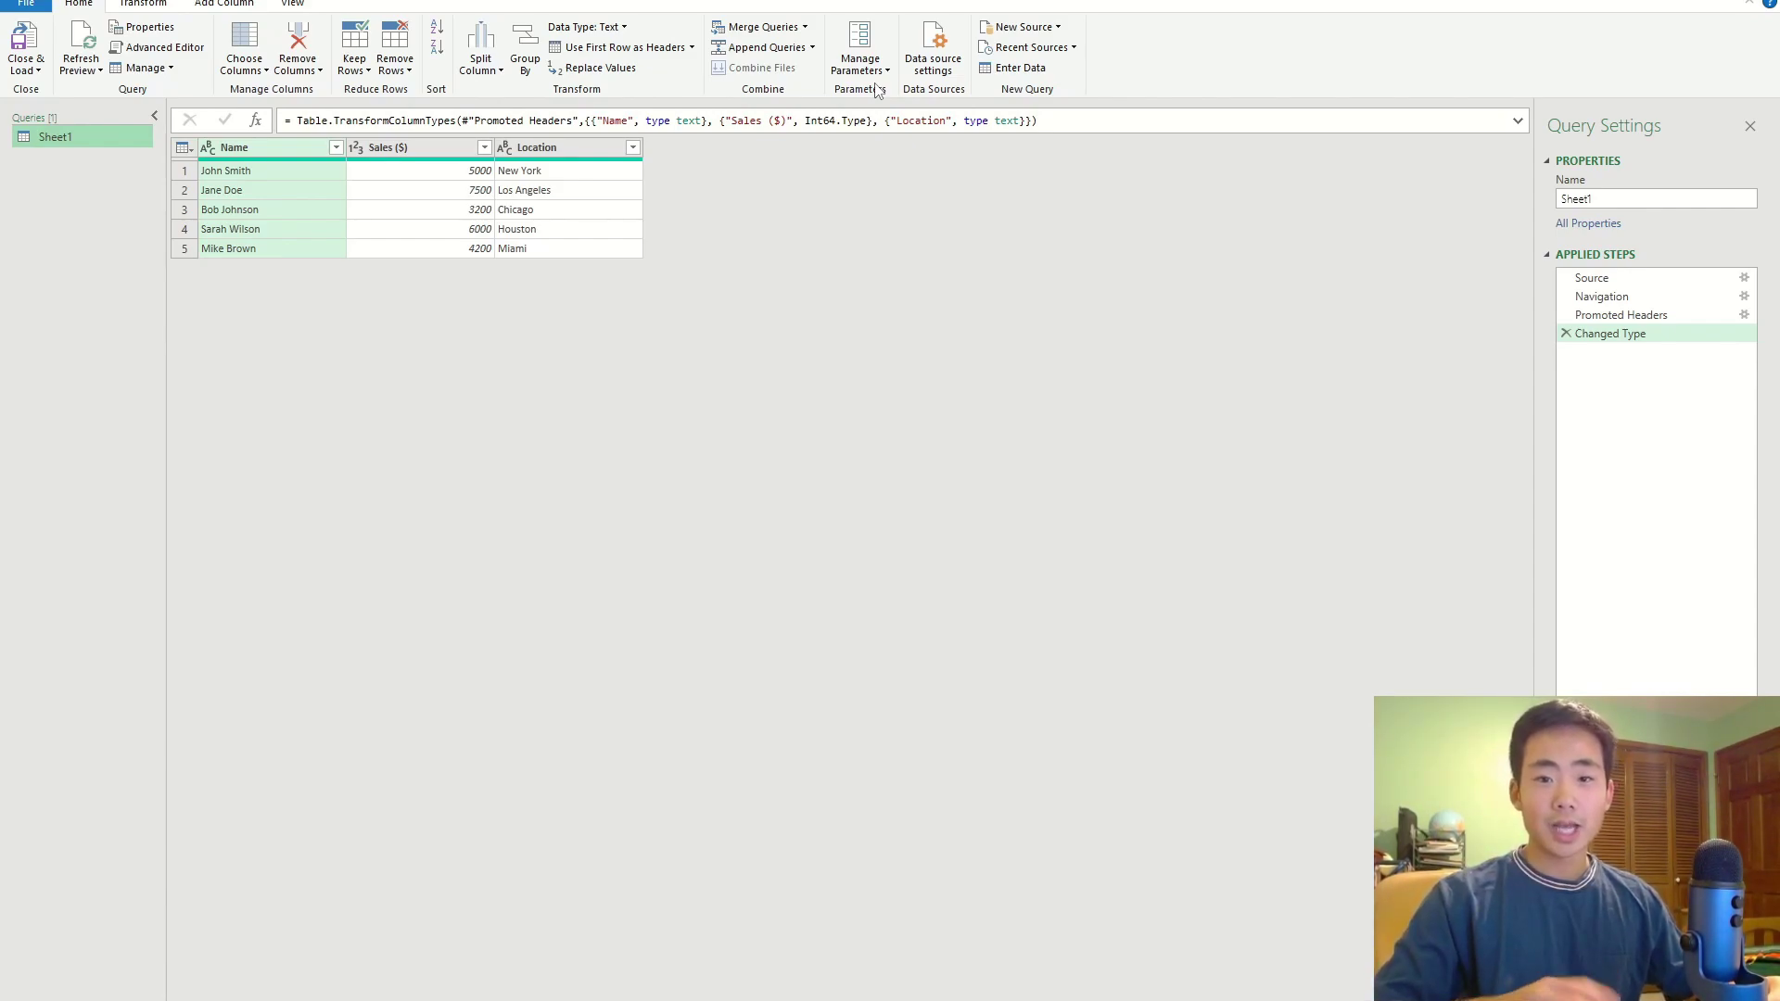
- Load Sheet1 of sample-sales-yt-vid-2.xlsx as a second query, Sheet1 (2)
right_click(64, 223)
mouse_move(176, 257)
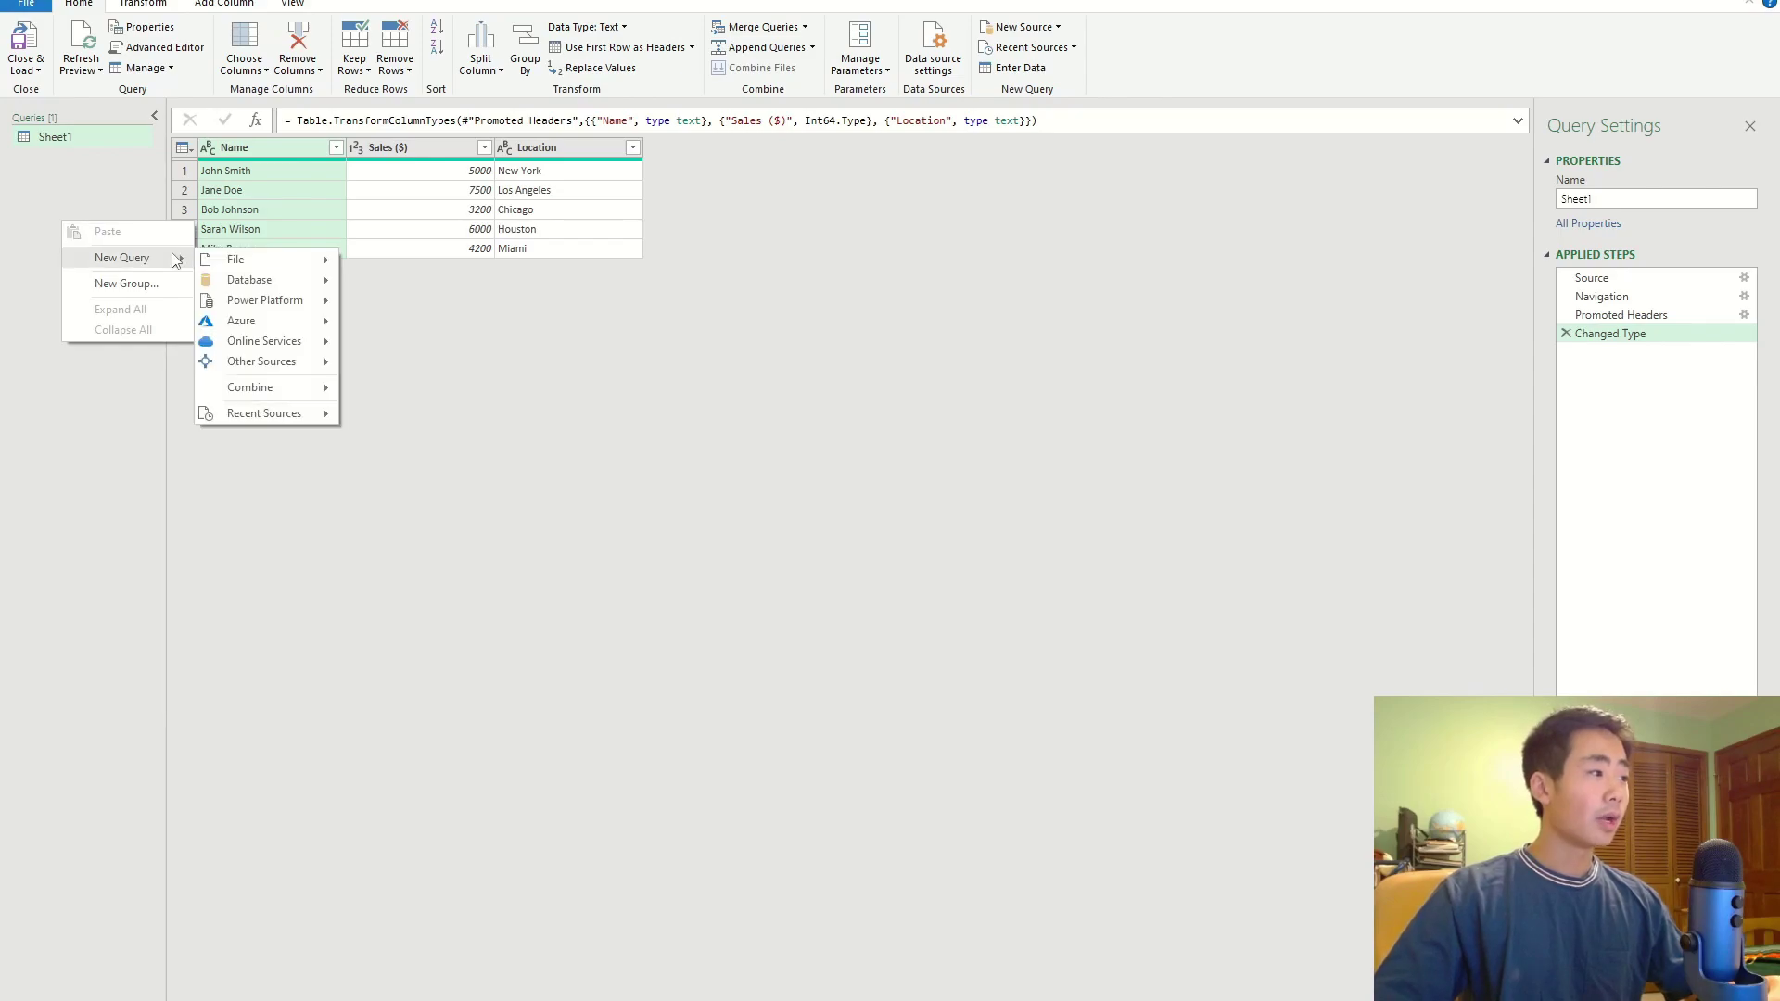
mouse_move(323, 269)
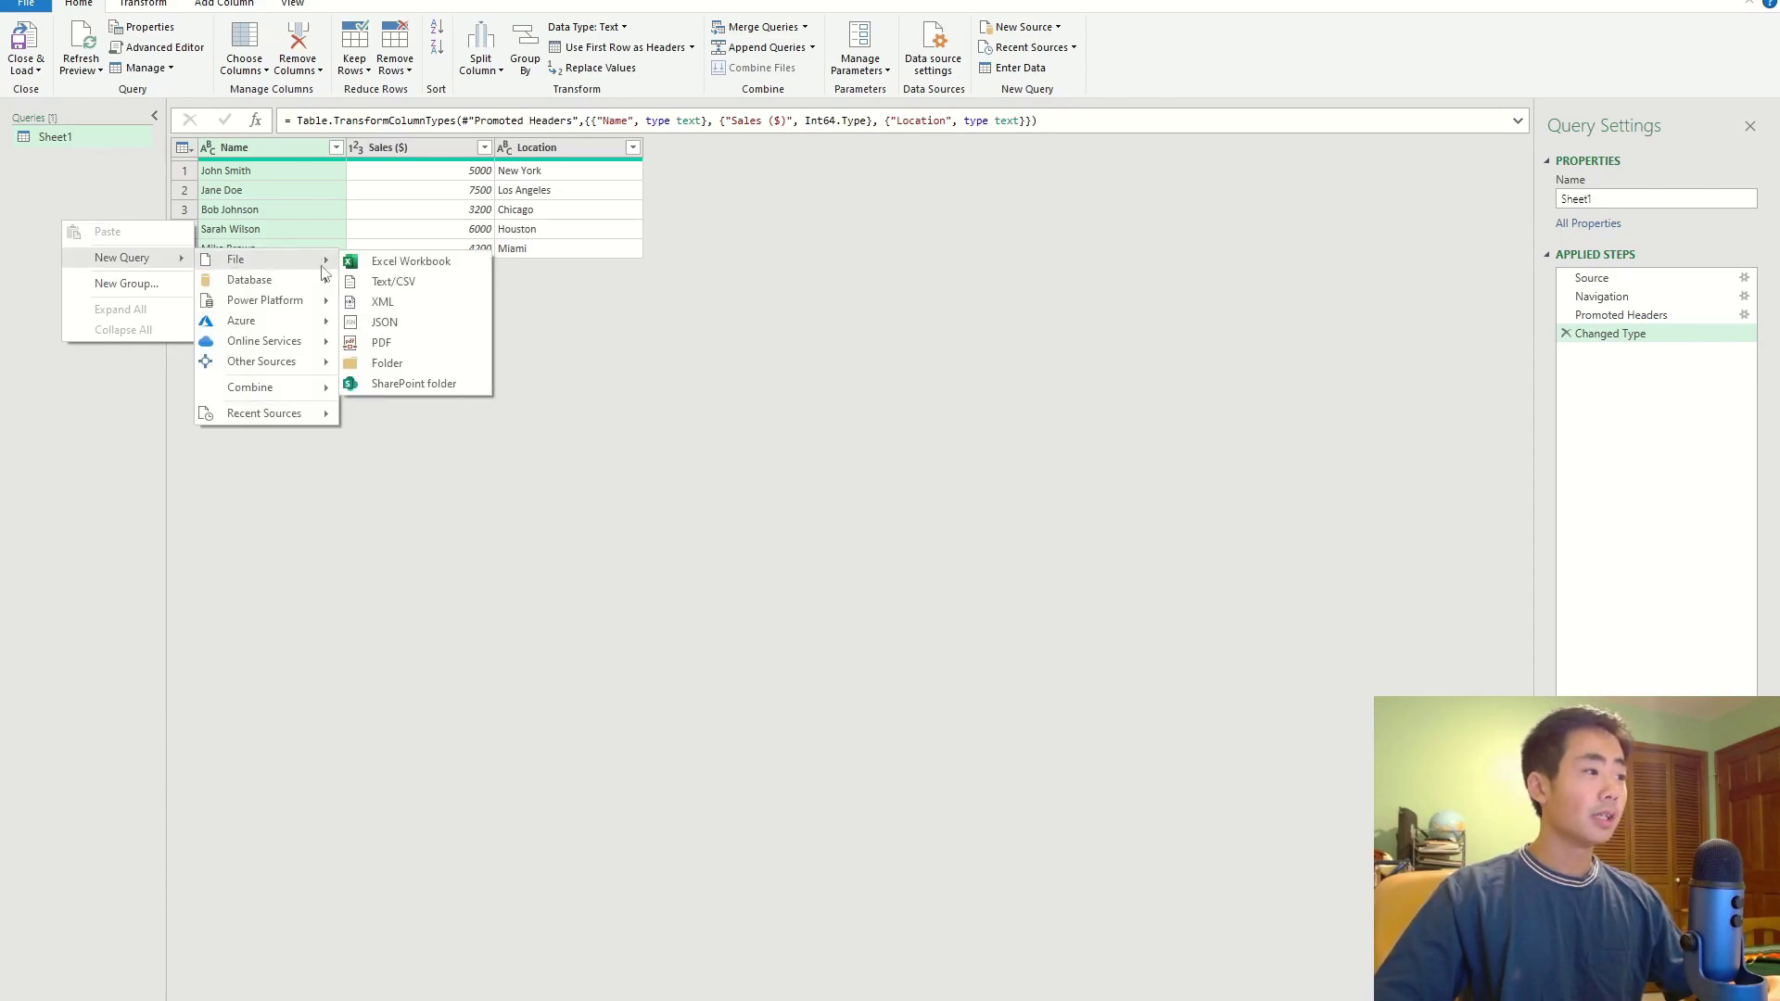
left_click(389, 265)
scroll(895, 394, "down", 3)
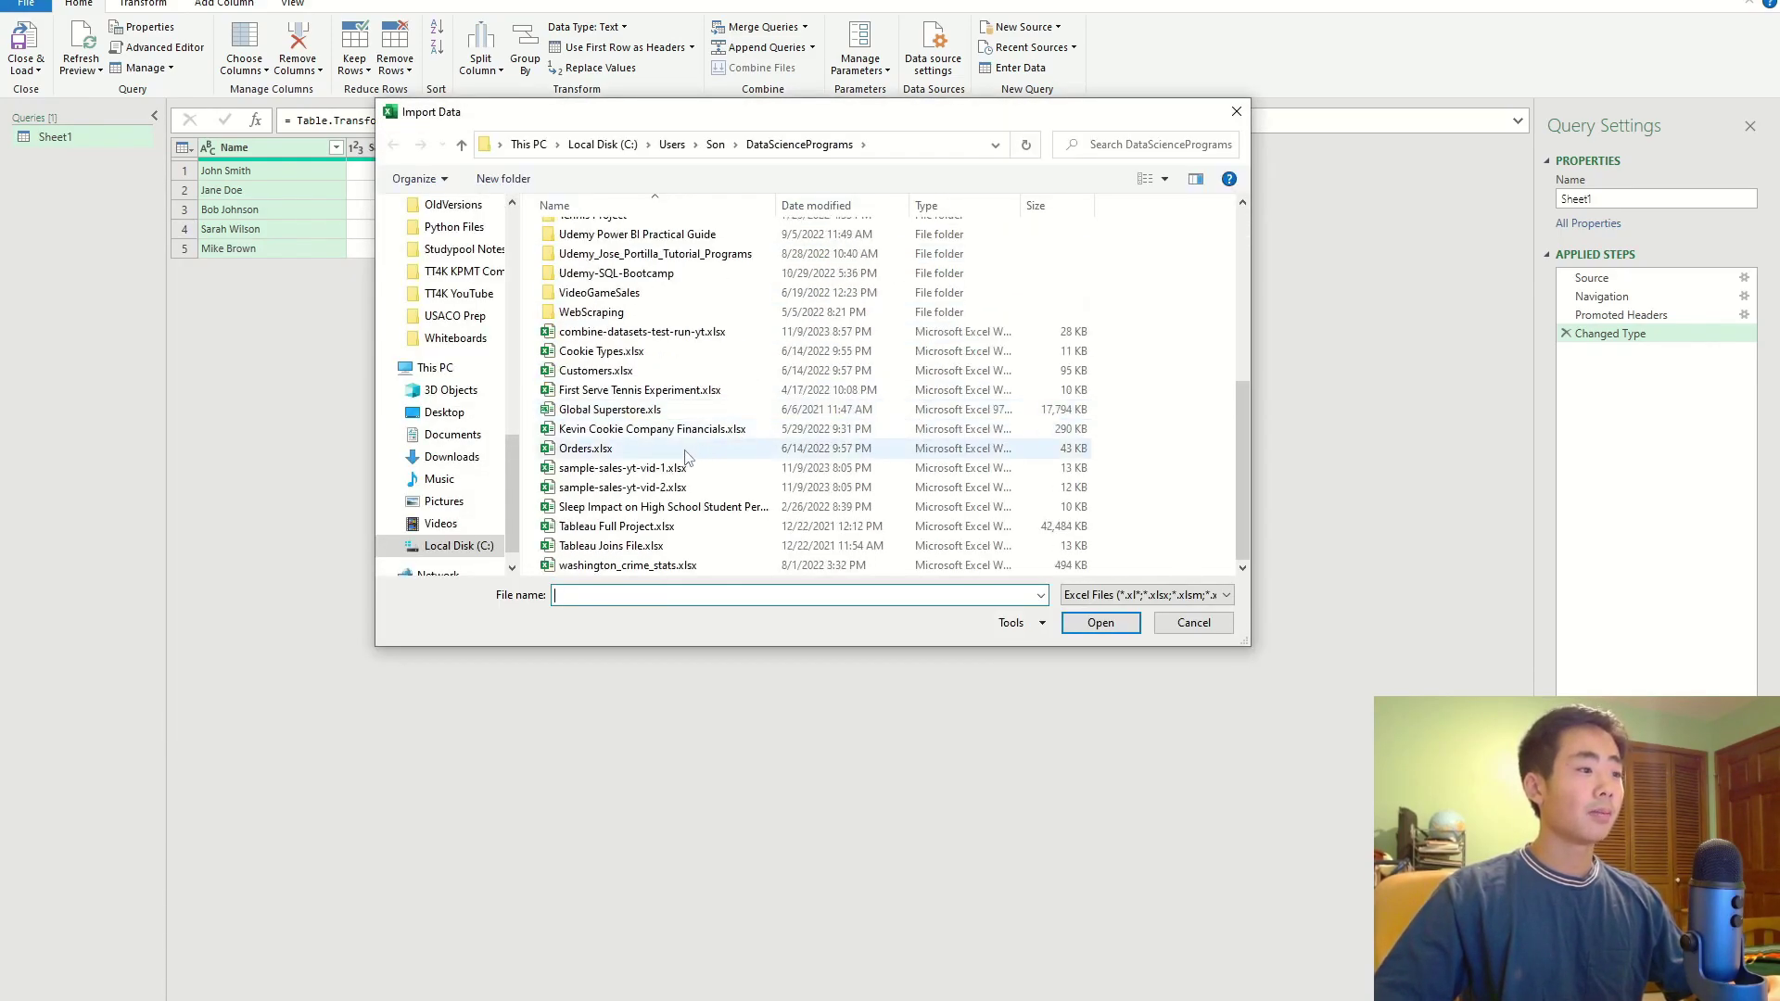
double_click(655, 487)
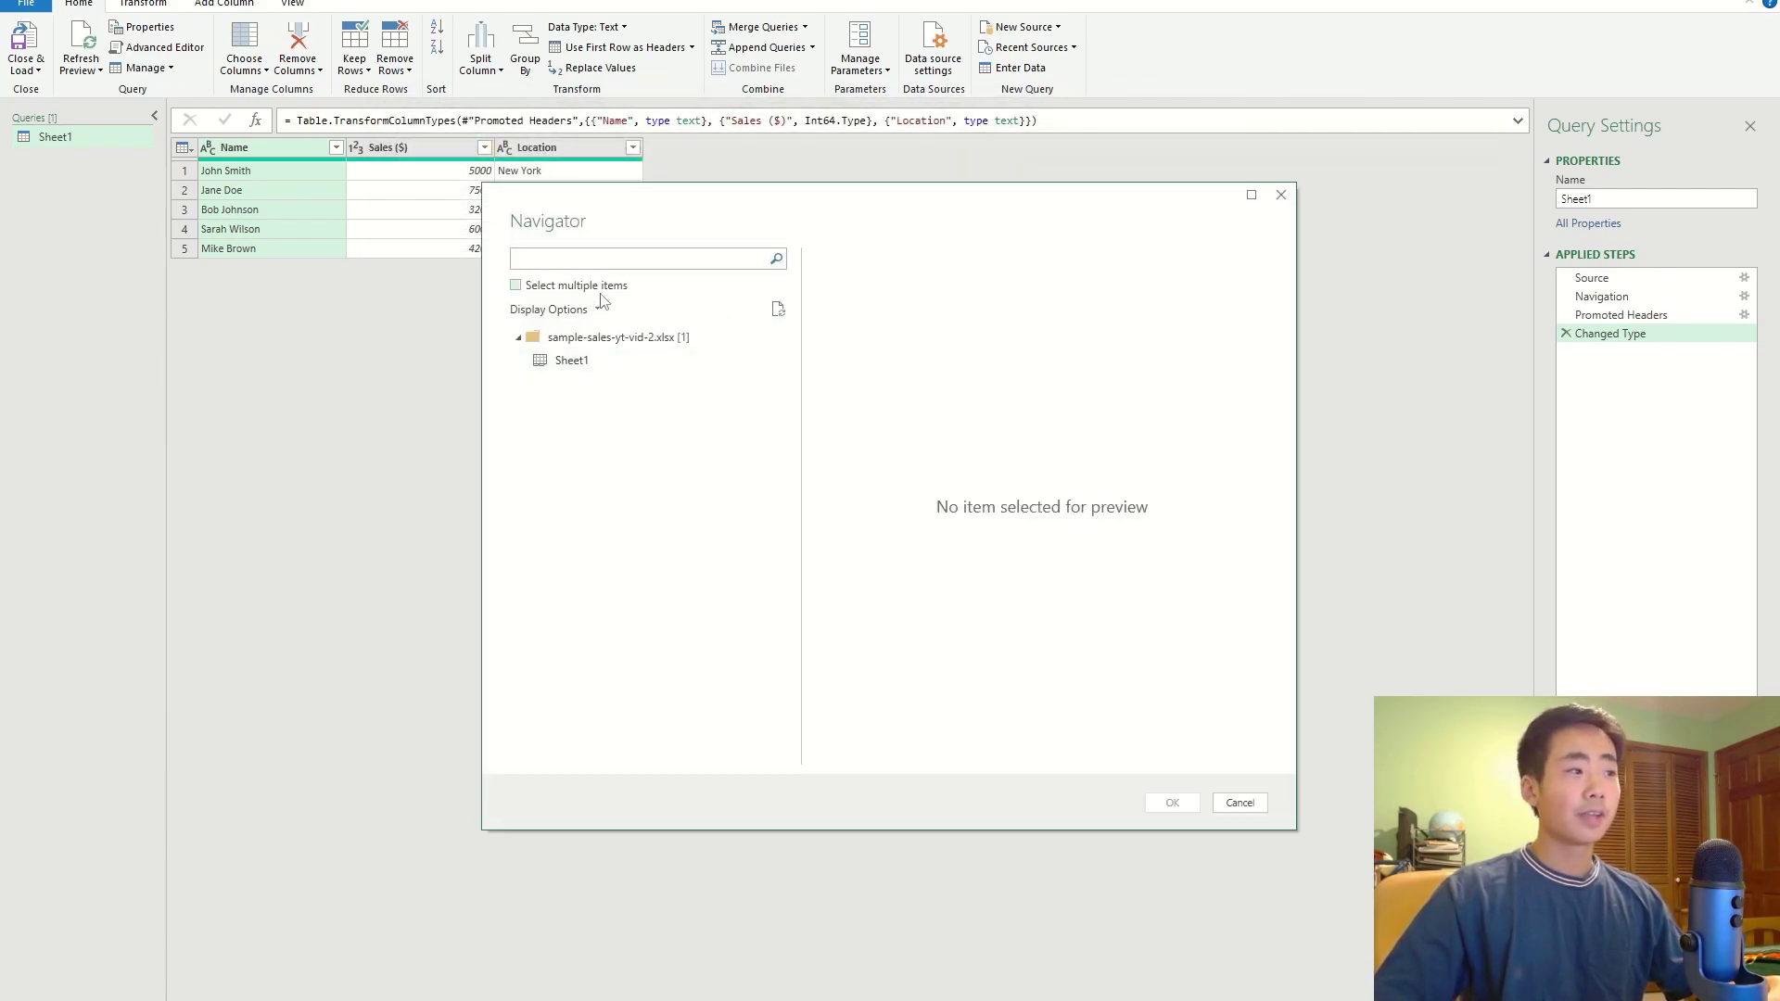
left_click(572, 367)
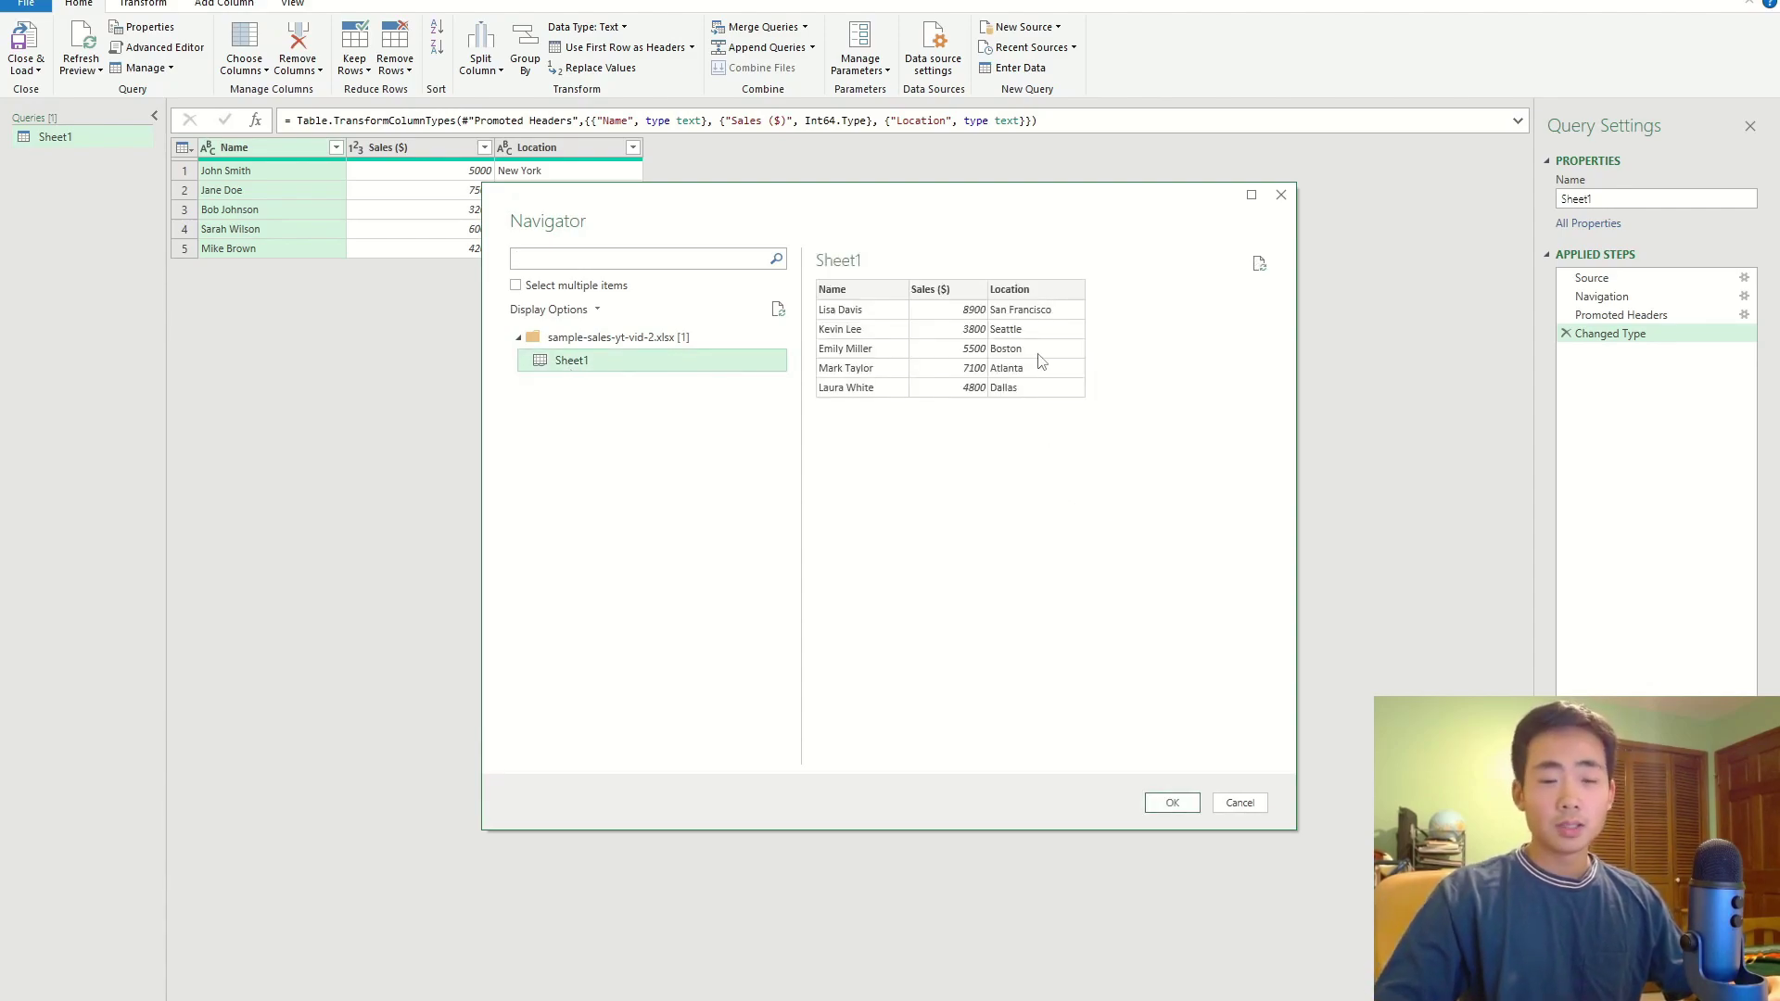
left_click(1173, 803)
left_click(55, 136)
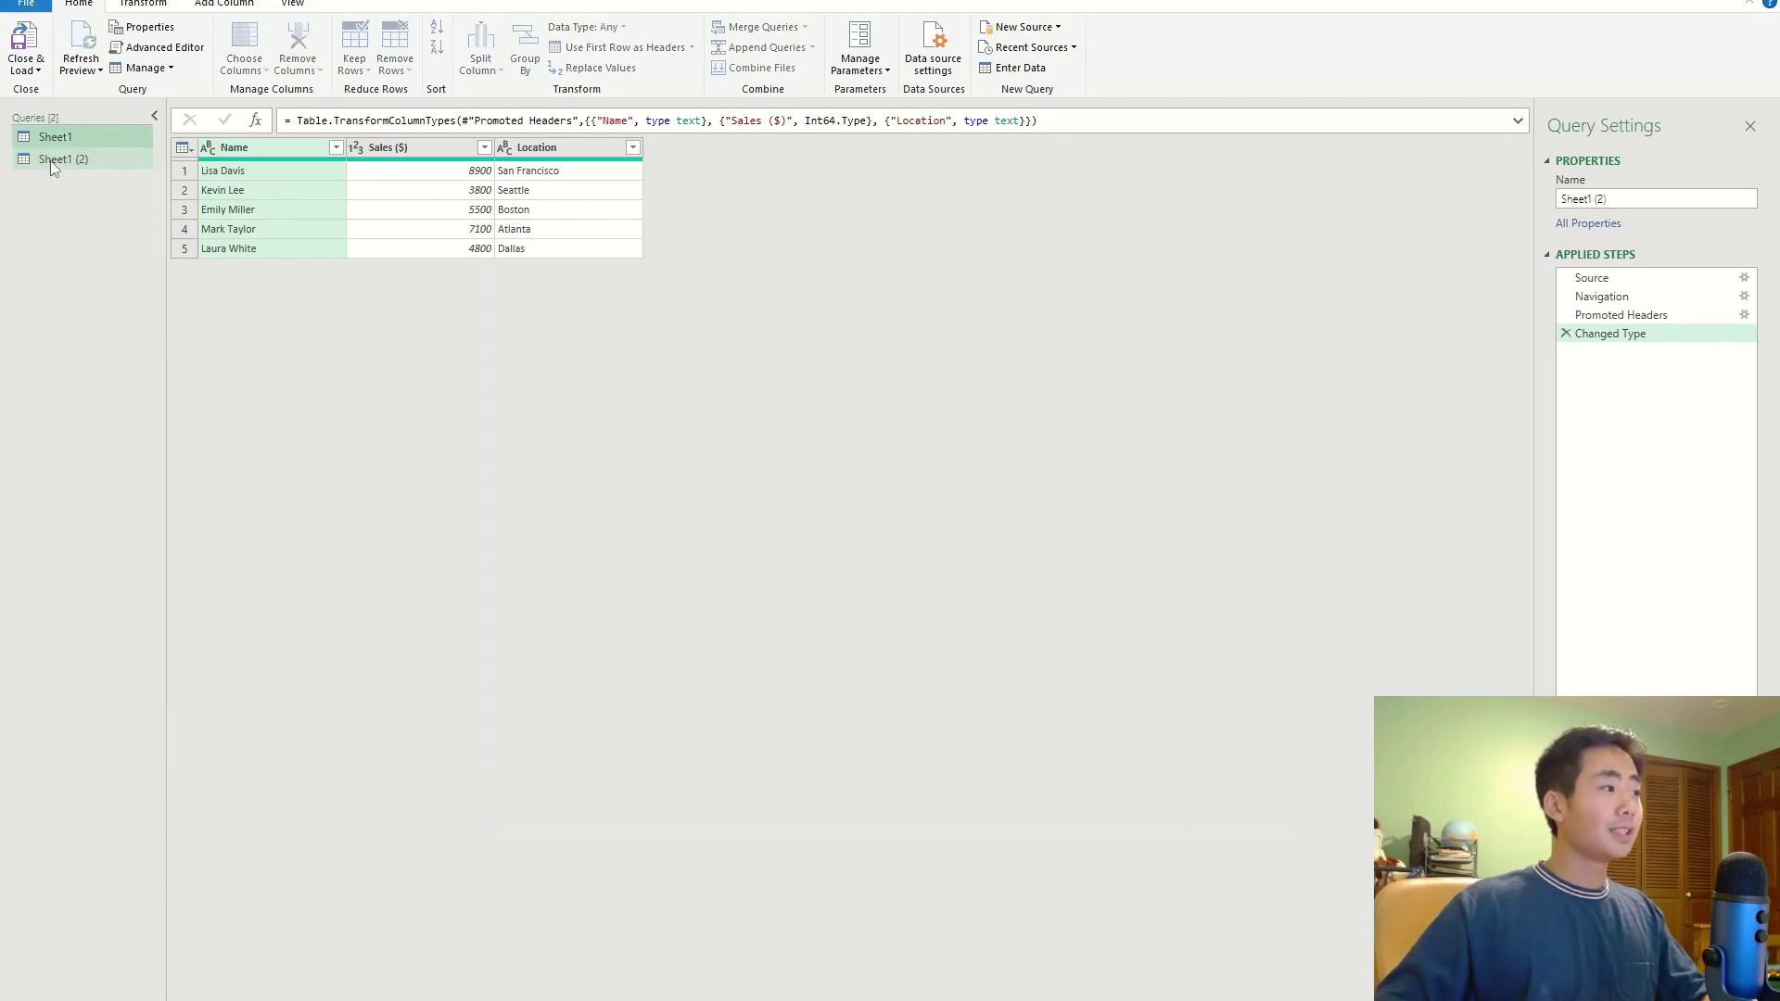
- Compare the data in the Sheet1 and Sheet1 (2) queries
left_click(50, 160)
left_click(76, 139)
left_click(63, 159)
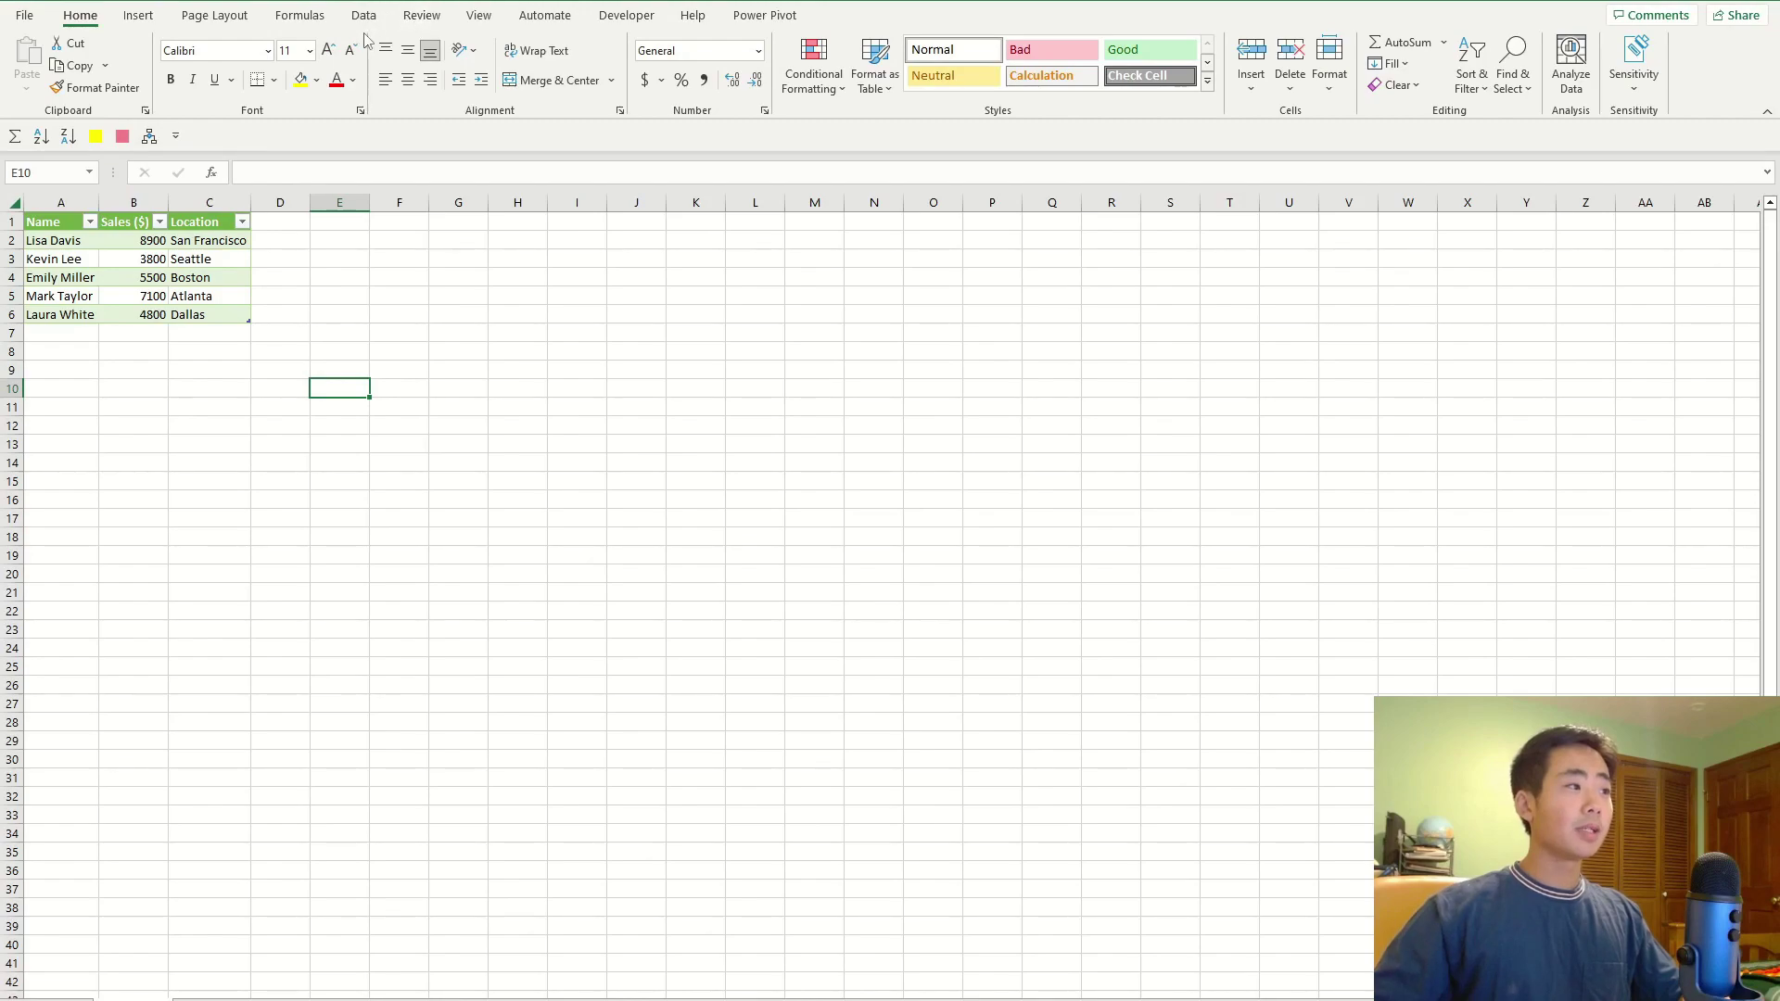
- Open the Append dialog from Data > Get Data > Combine Queries and center it
left_click(364, 15)
left_click(26, 70)
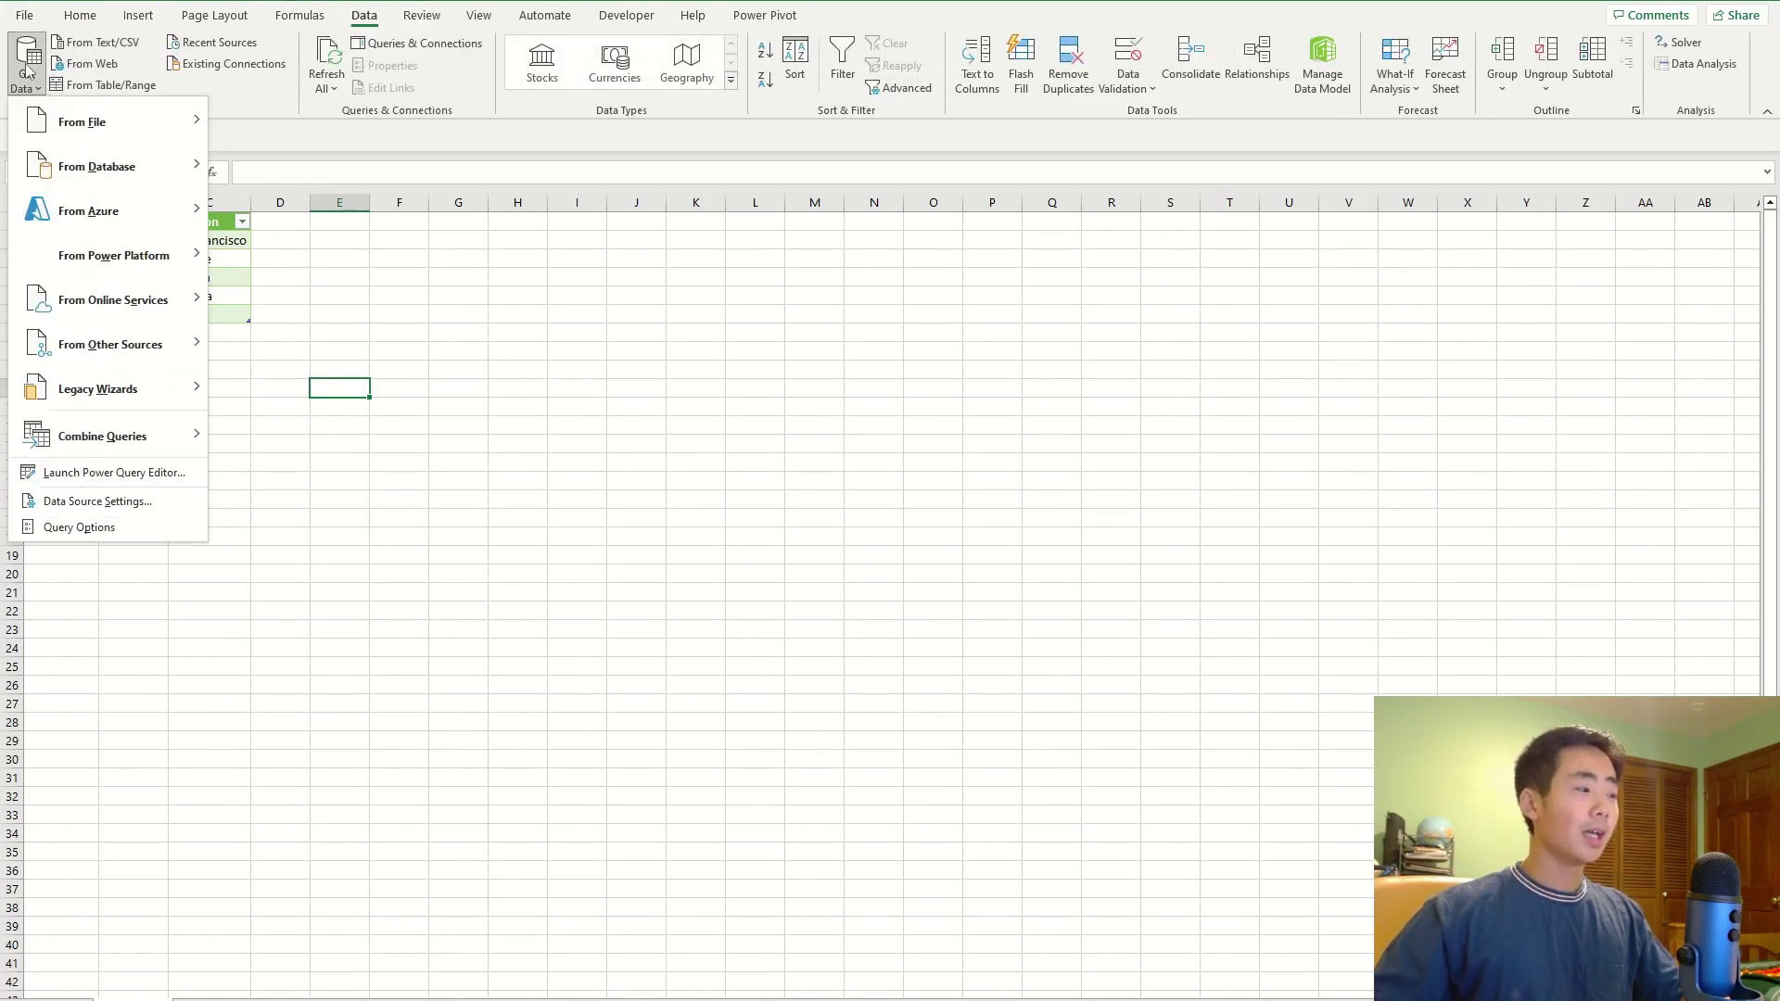
mouse_move(136, 446)
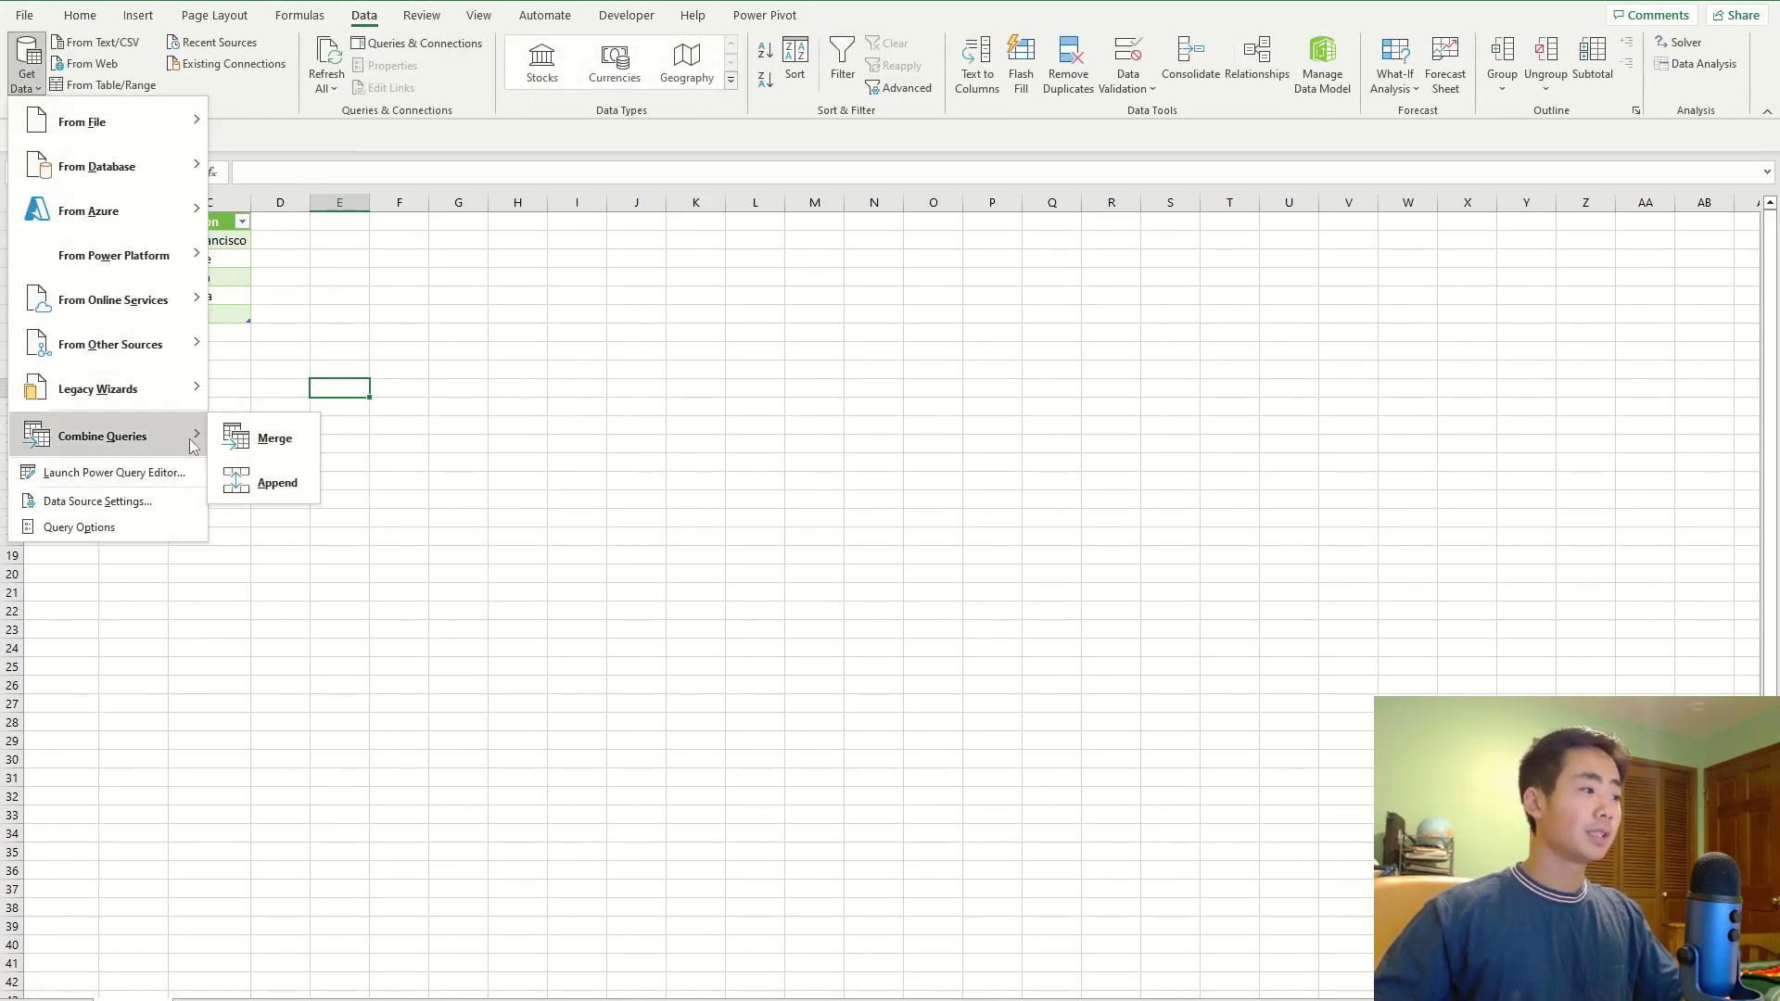
left_click(269, 482)
left_click_drag(986, 410, 1059, 375)
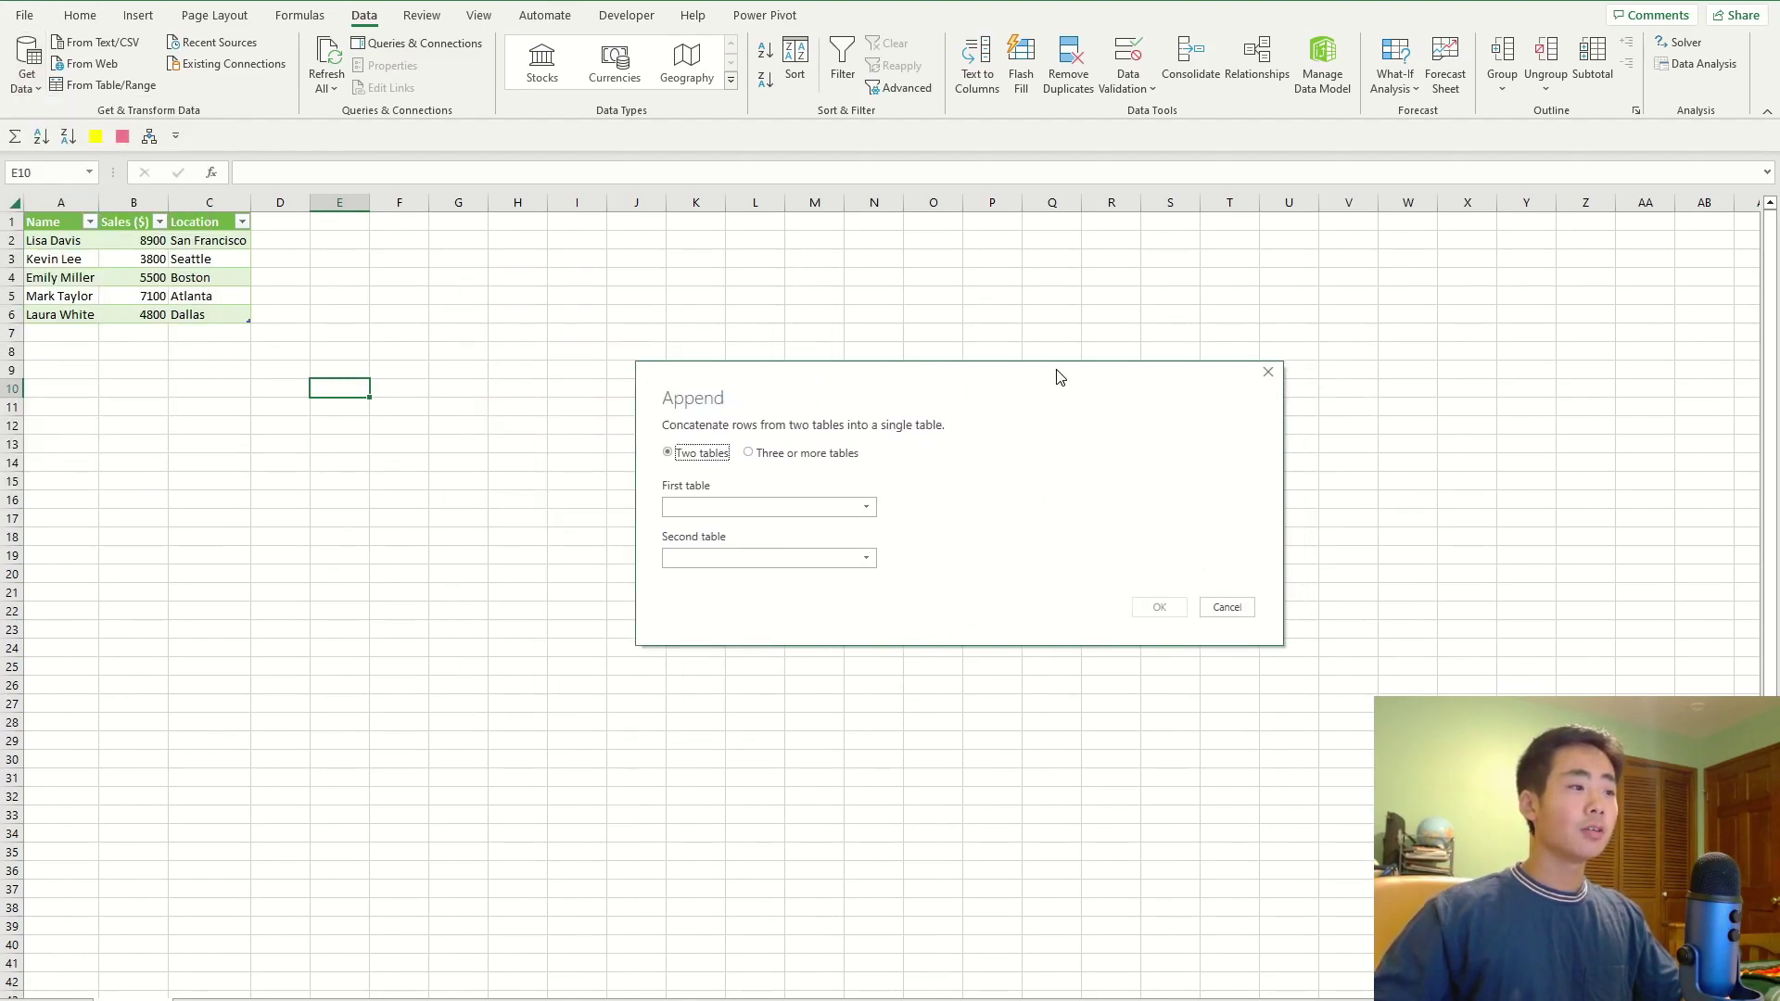
- Append two tables with Sheet1 as the first table and Sheet1 (2) as the second
left_click(750, 453)
left_click(690, 454)
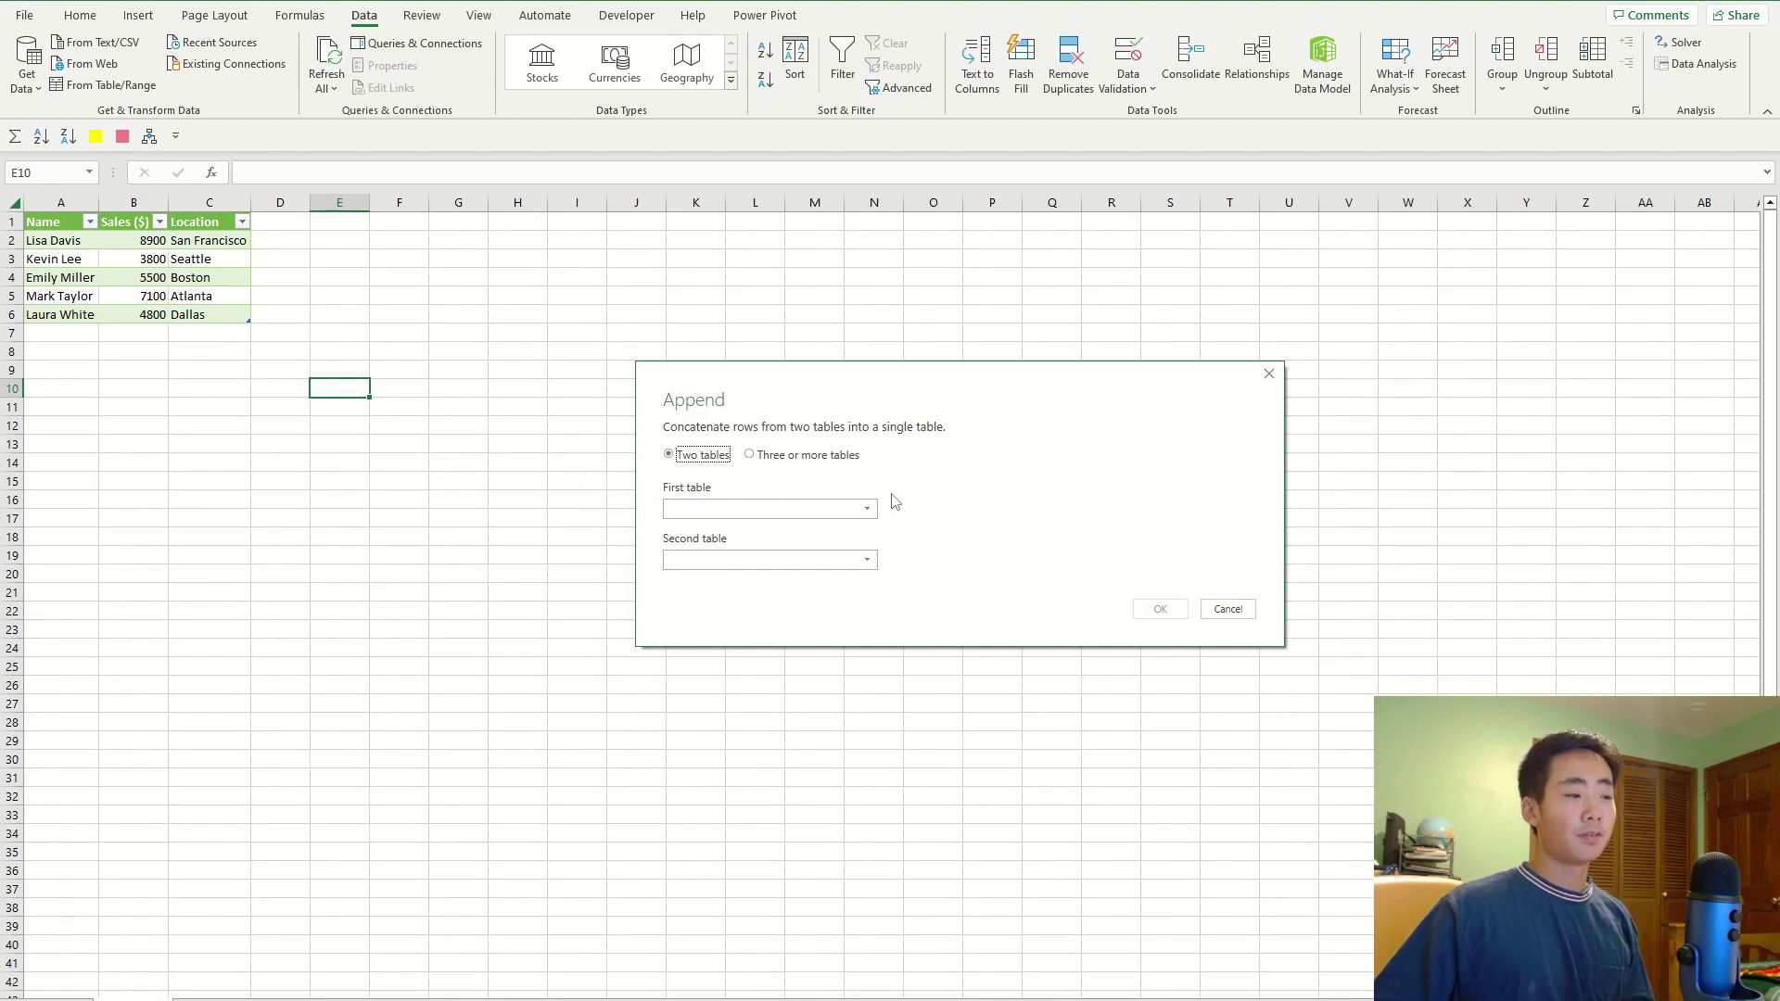
left_click(857, 509)
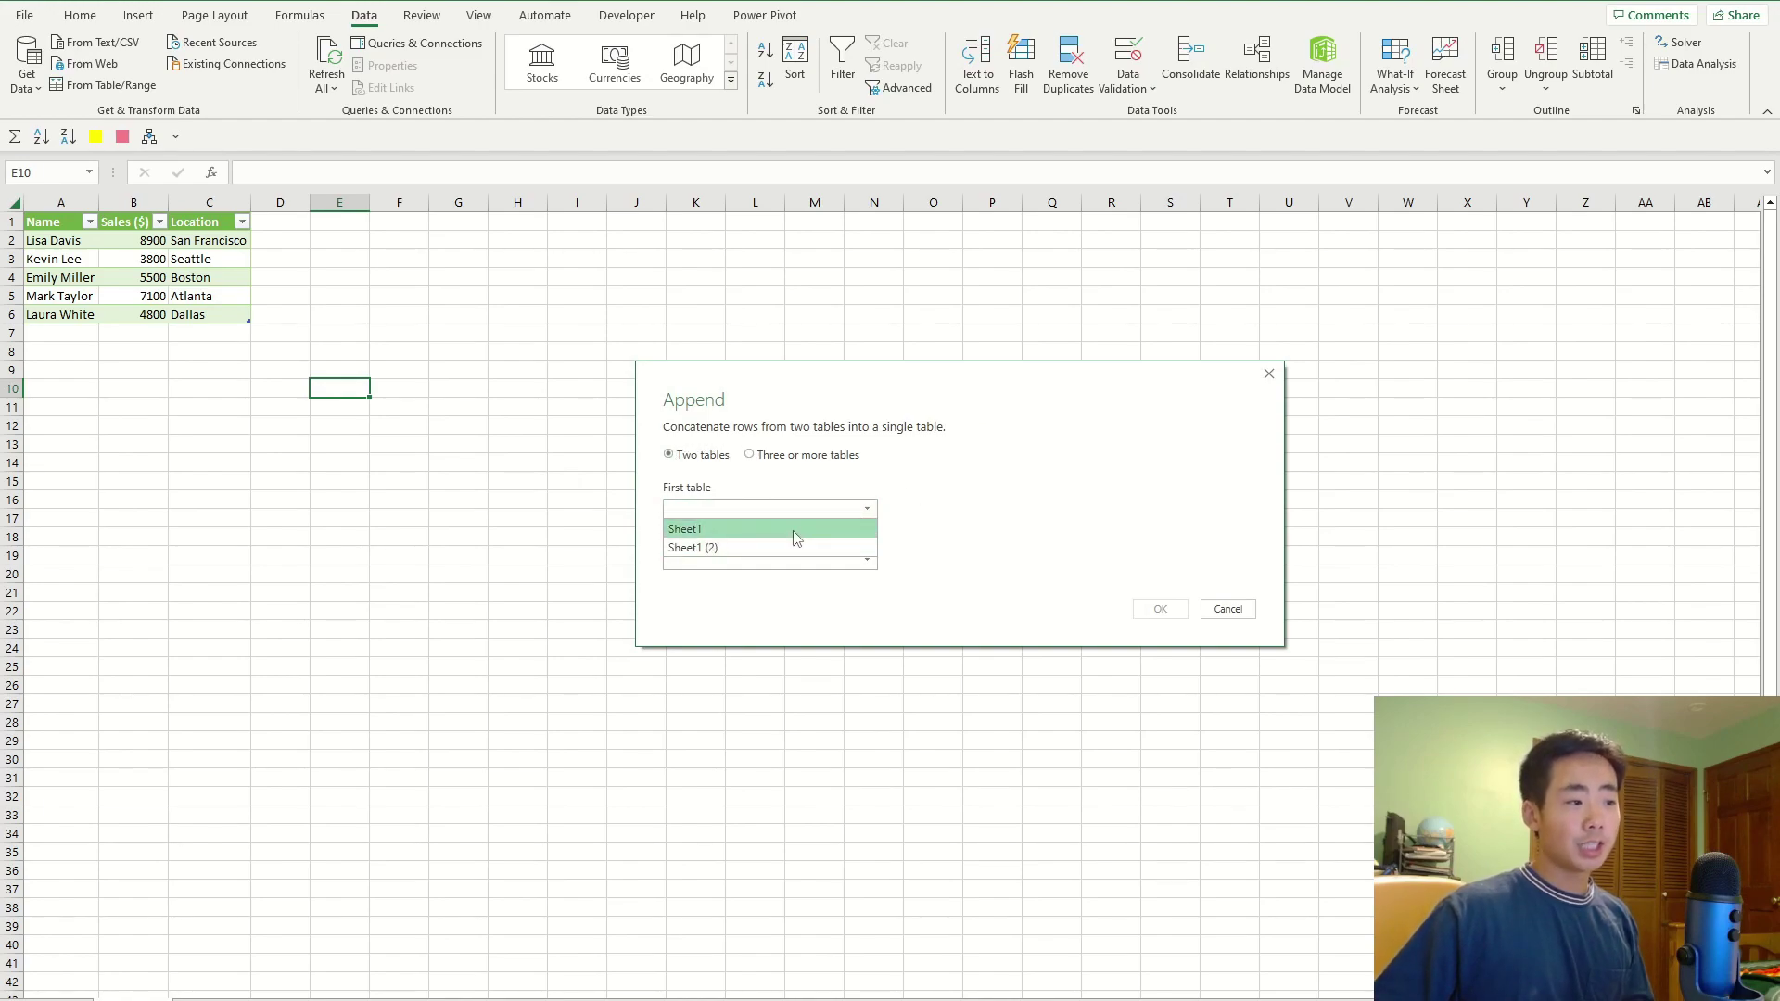
left_click(794, 530)
left_click(842, 560)
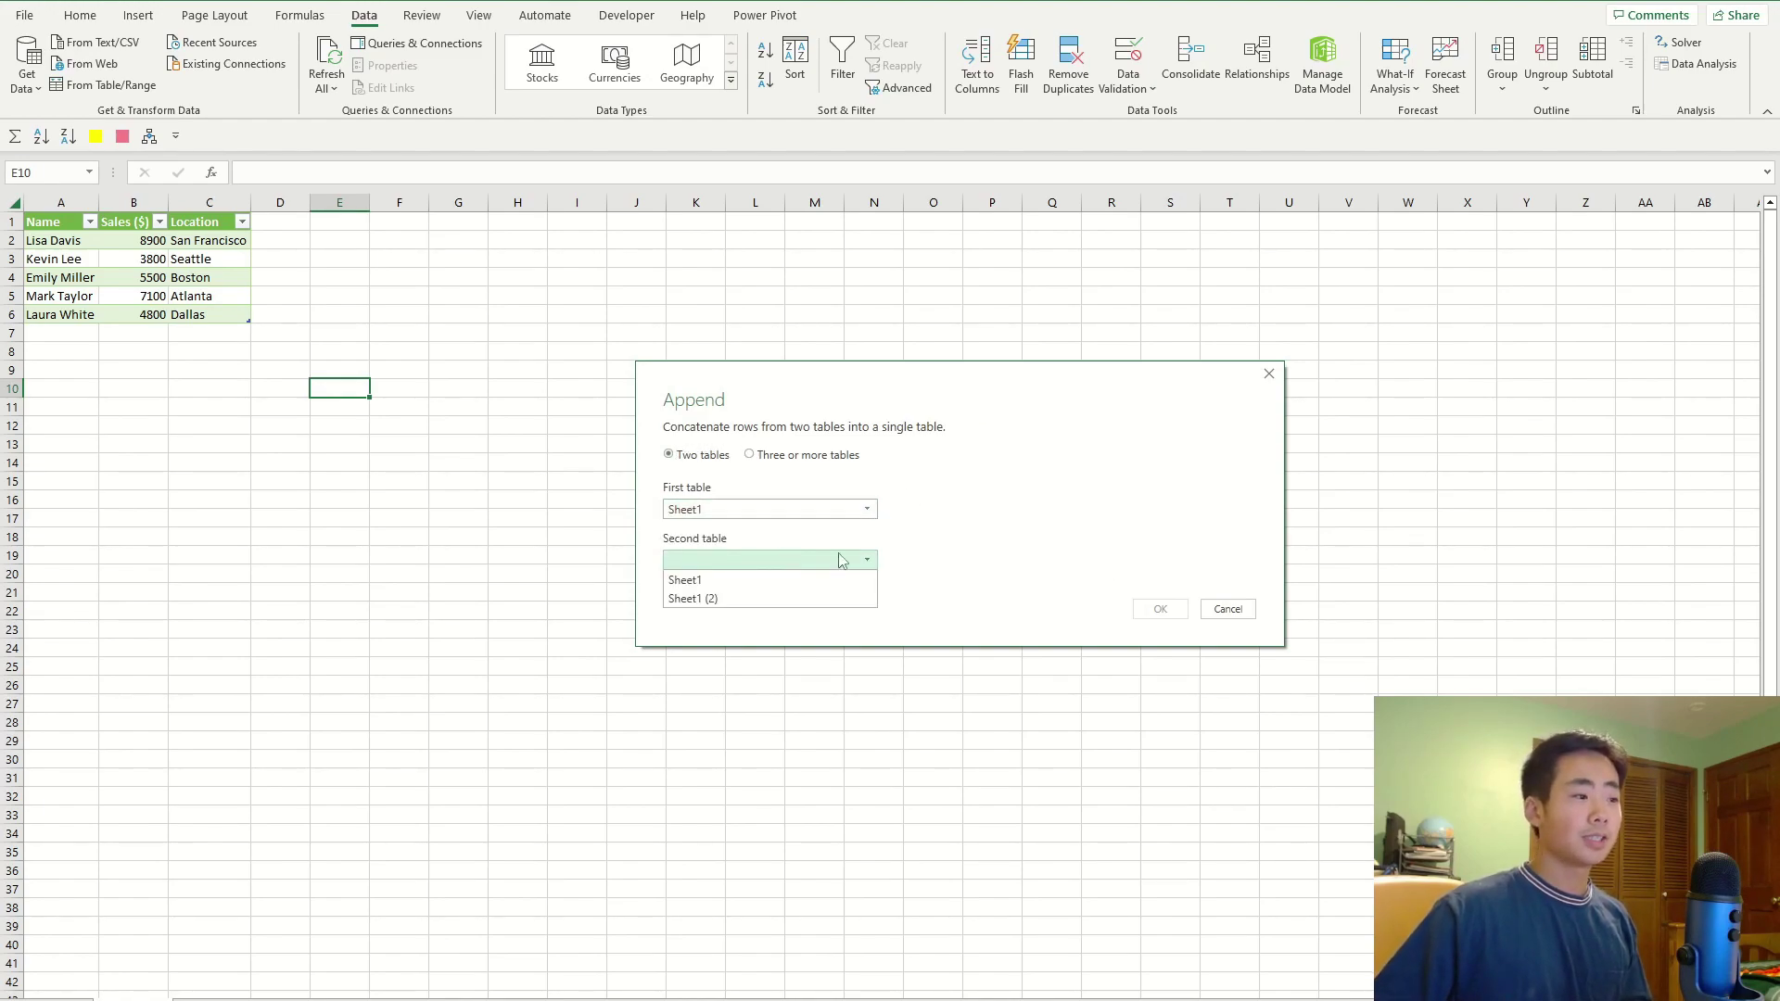
left_click(734, 600)
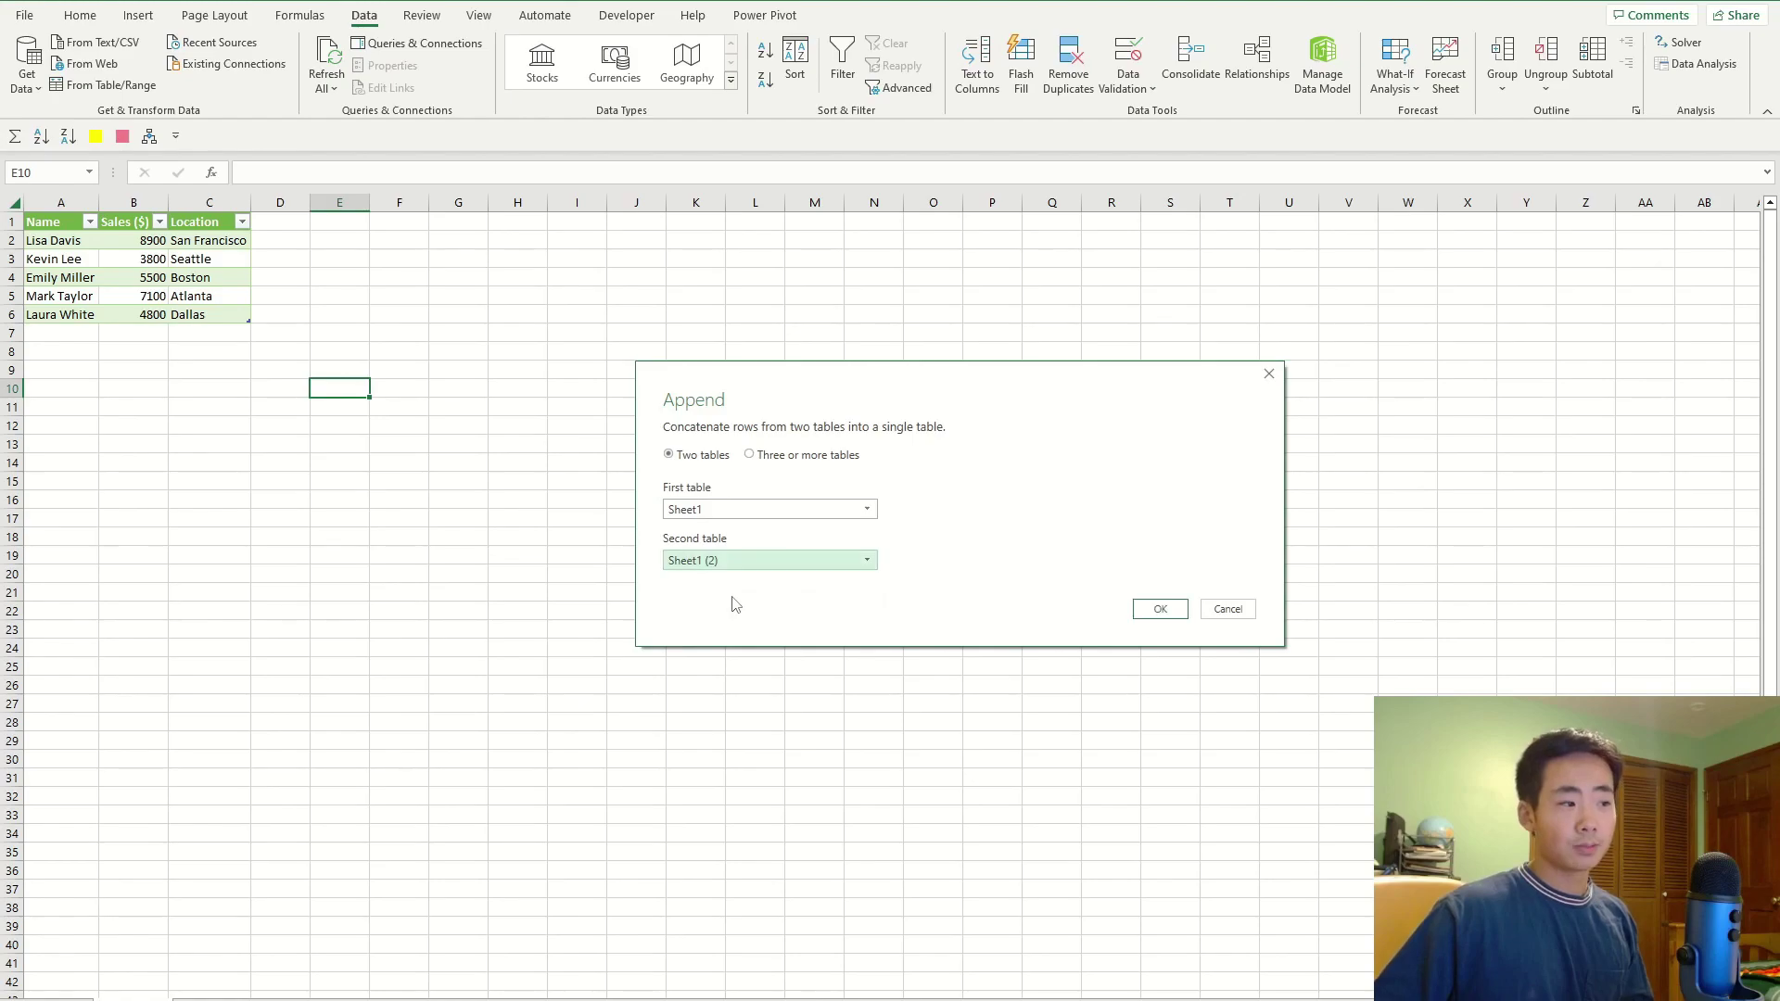
left_click(1179, 608)
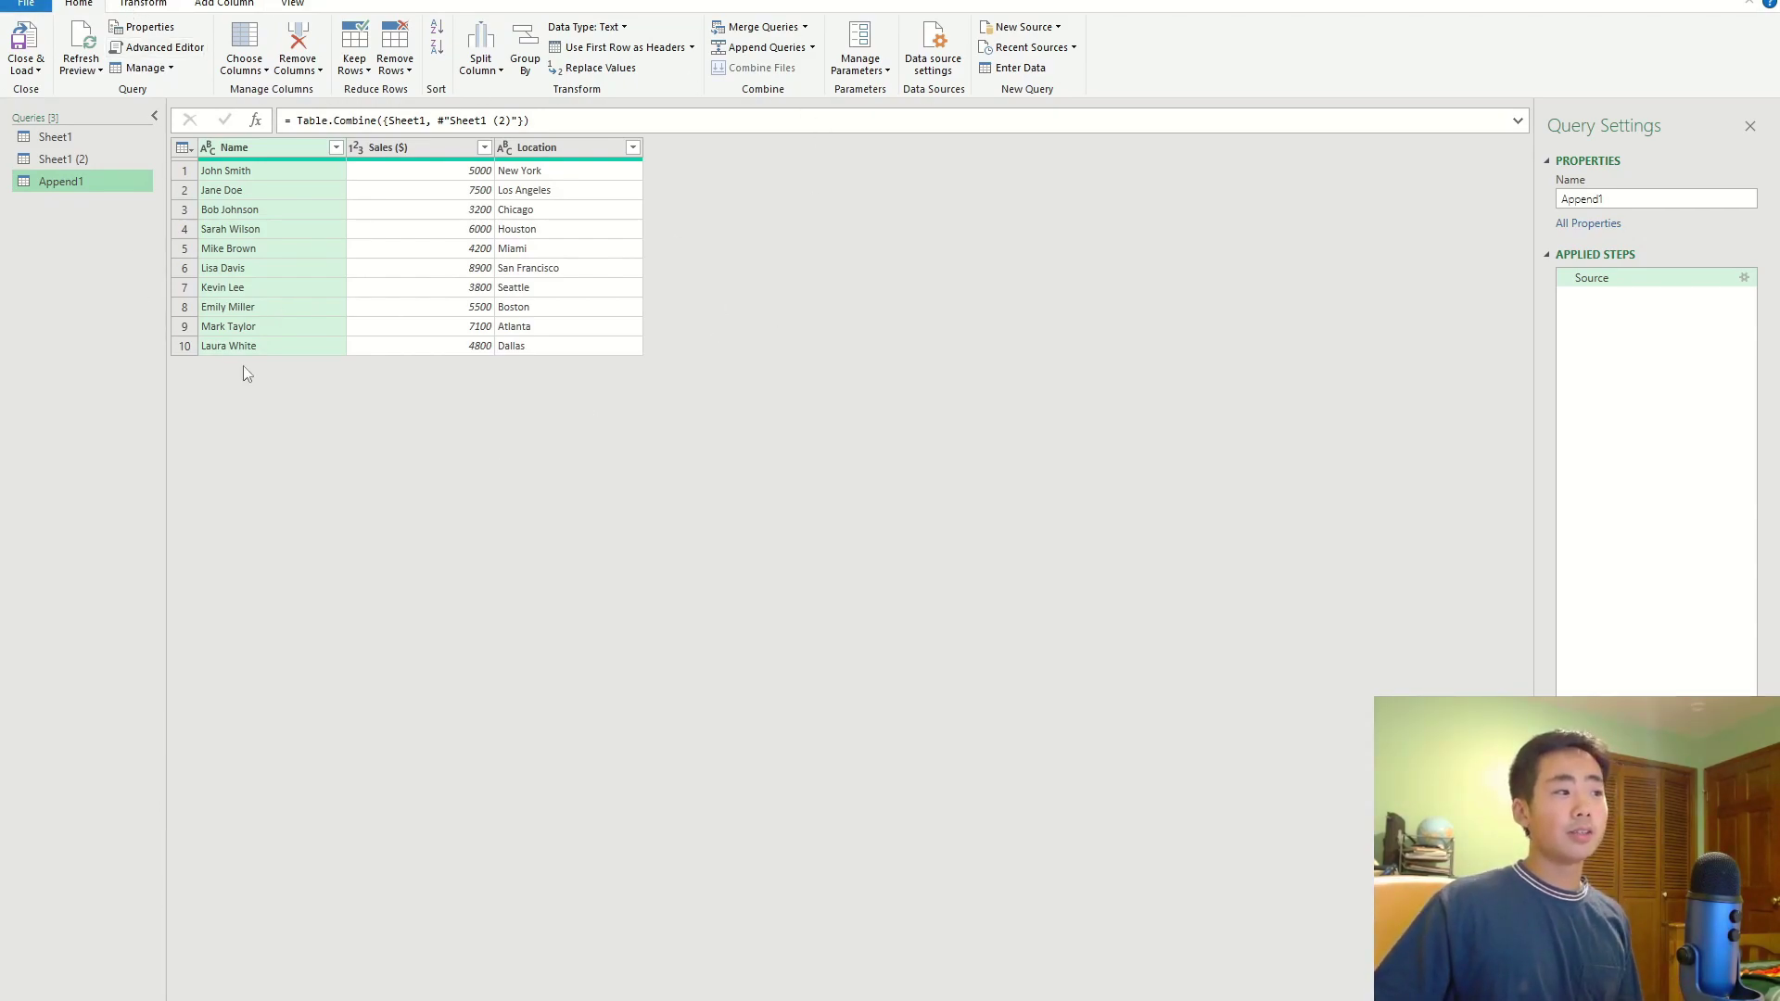
- Check the source queries and the 10-row Append1 result, then Close & Load it
left_click(61, 138)
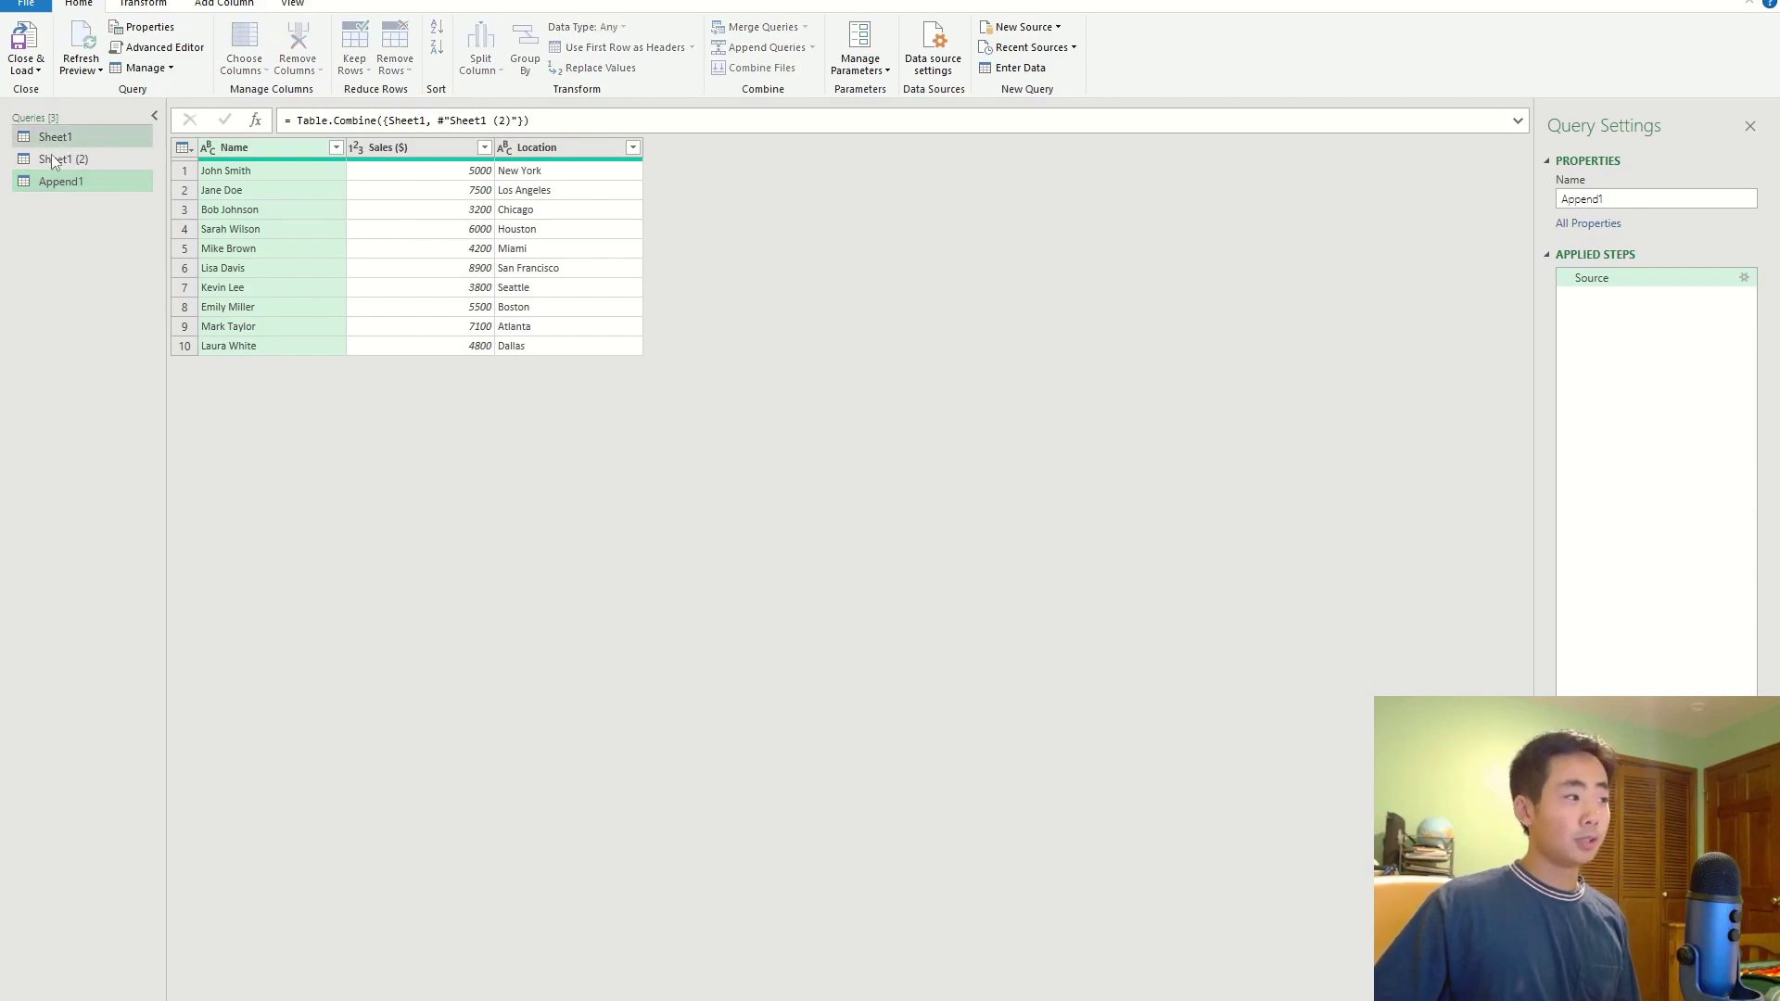
left_click(47, 159)
left_click(63, 182)
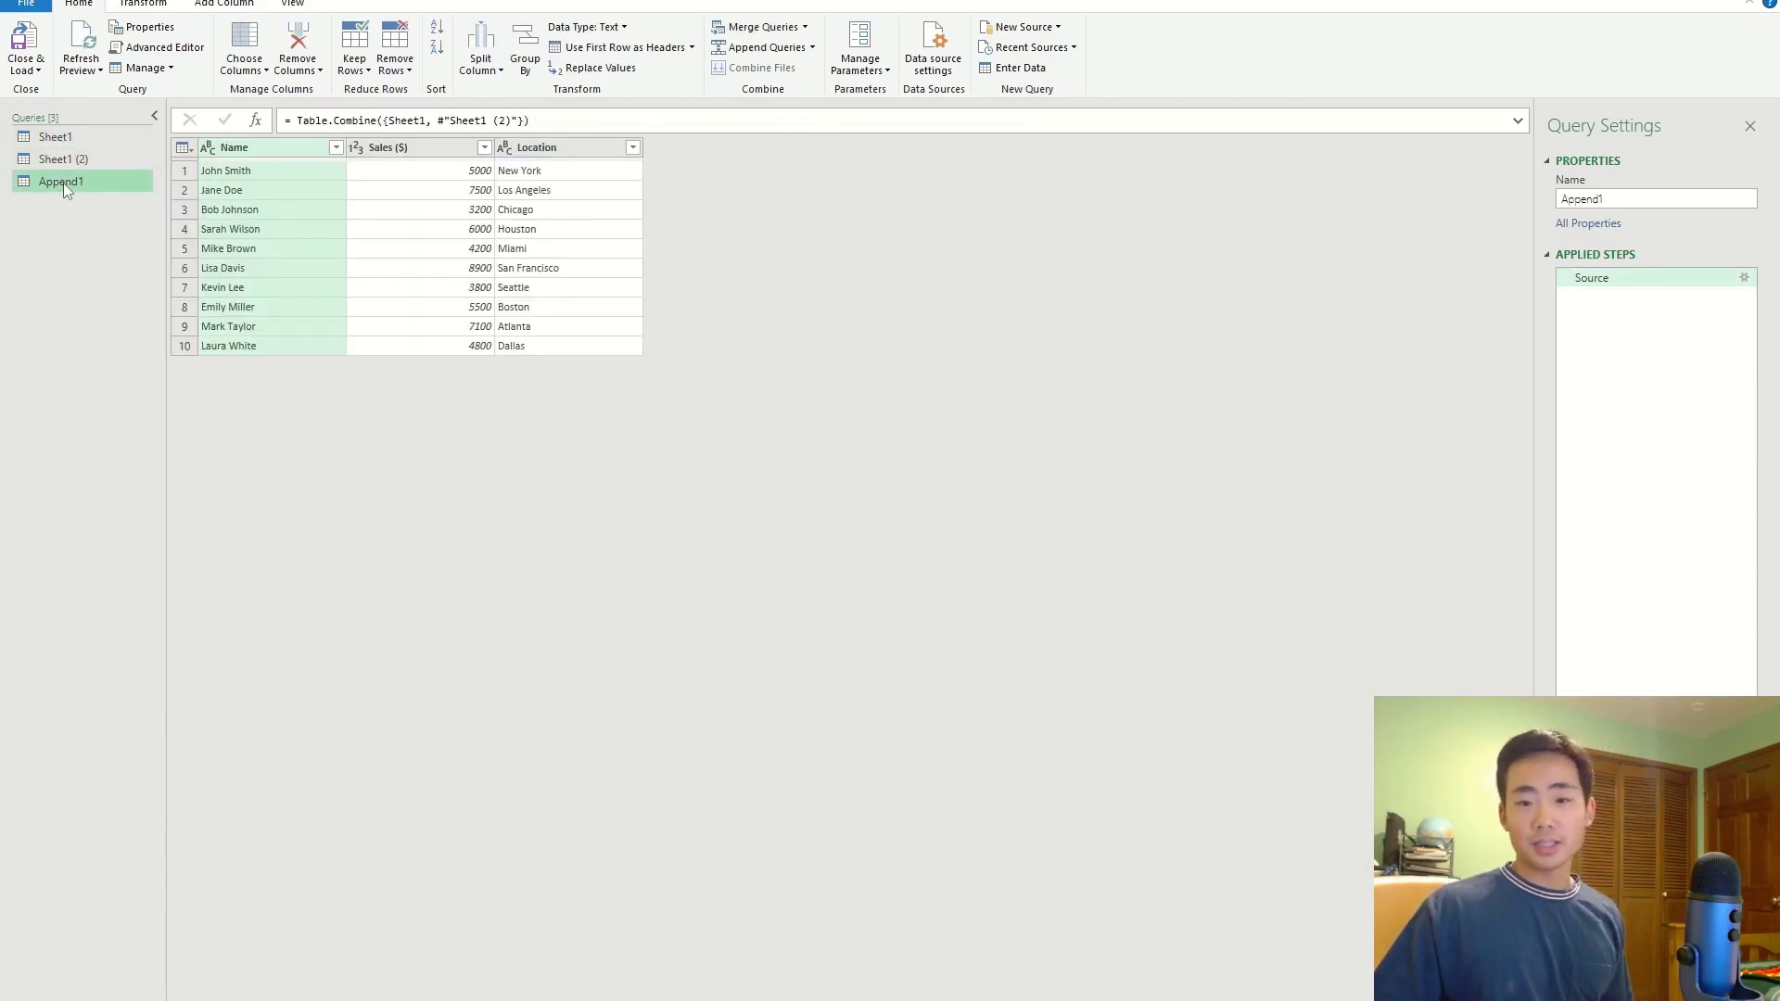
left_click(25, 47)
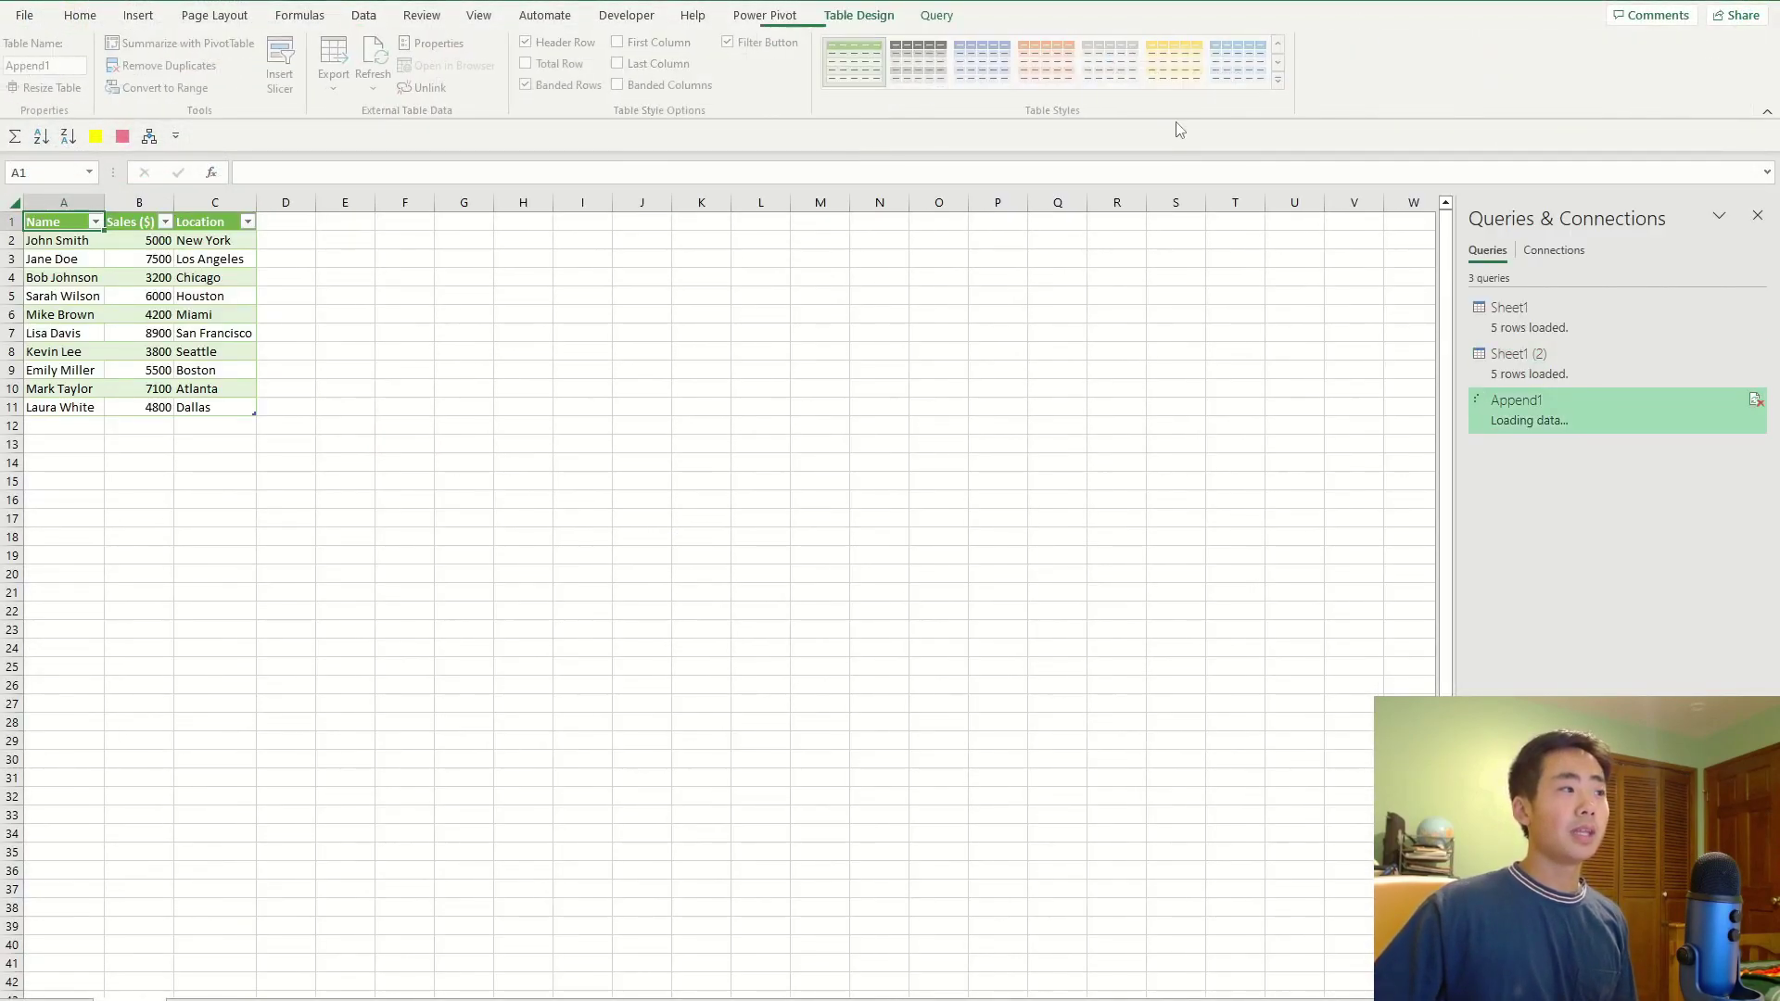
- Hide the Queries & Connections pane and check the loaded values 3200, Chicago and 6000
left_click(1759, 214)
left_click(143, 275)
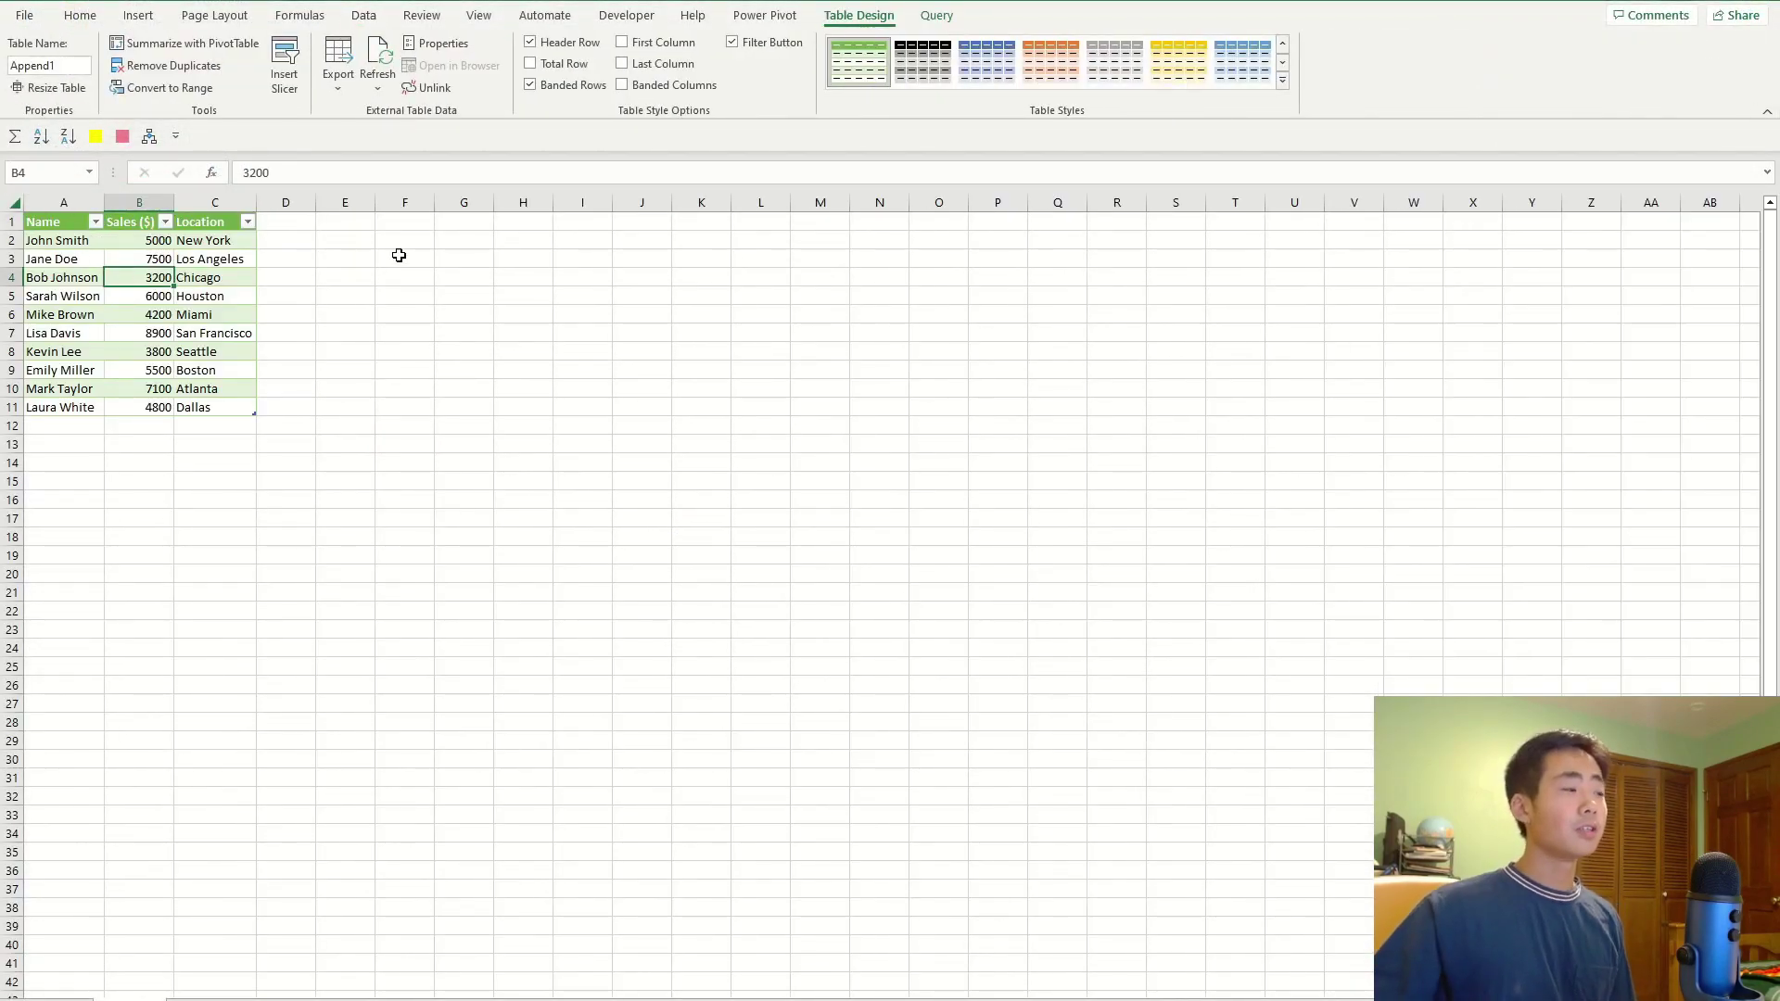
left_click(238, 276)
left_click(120, 277)
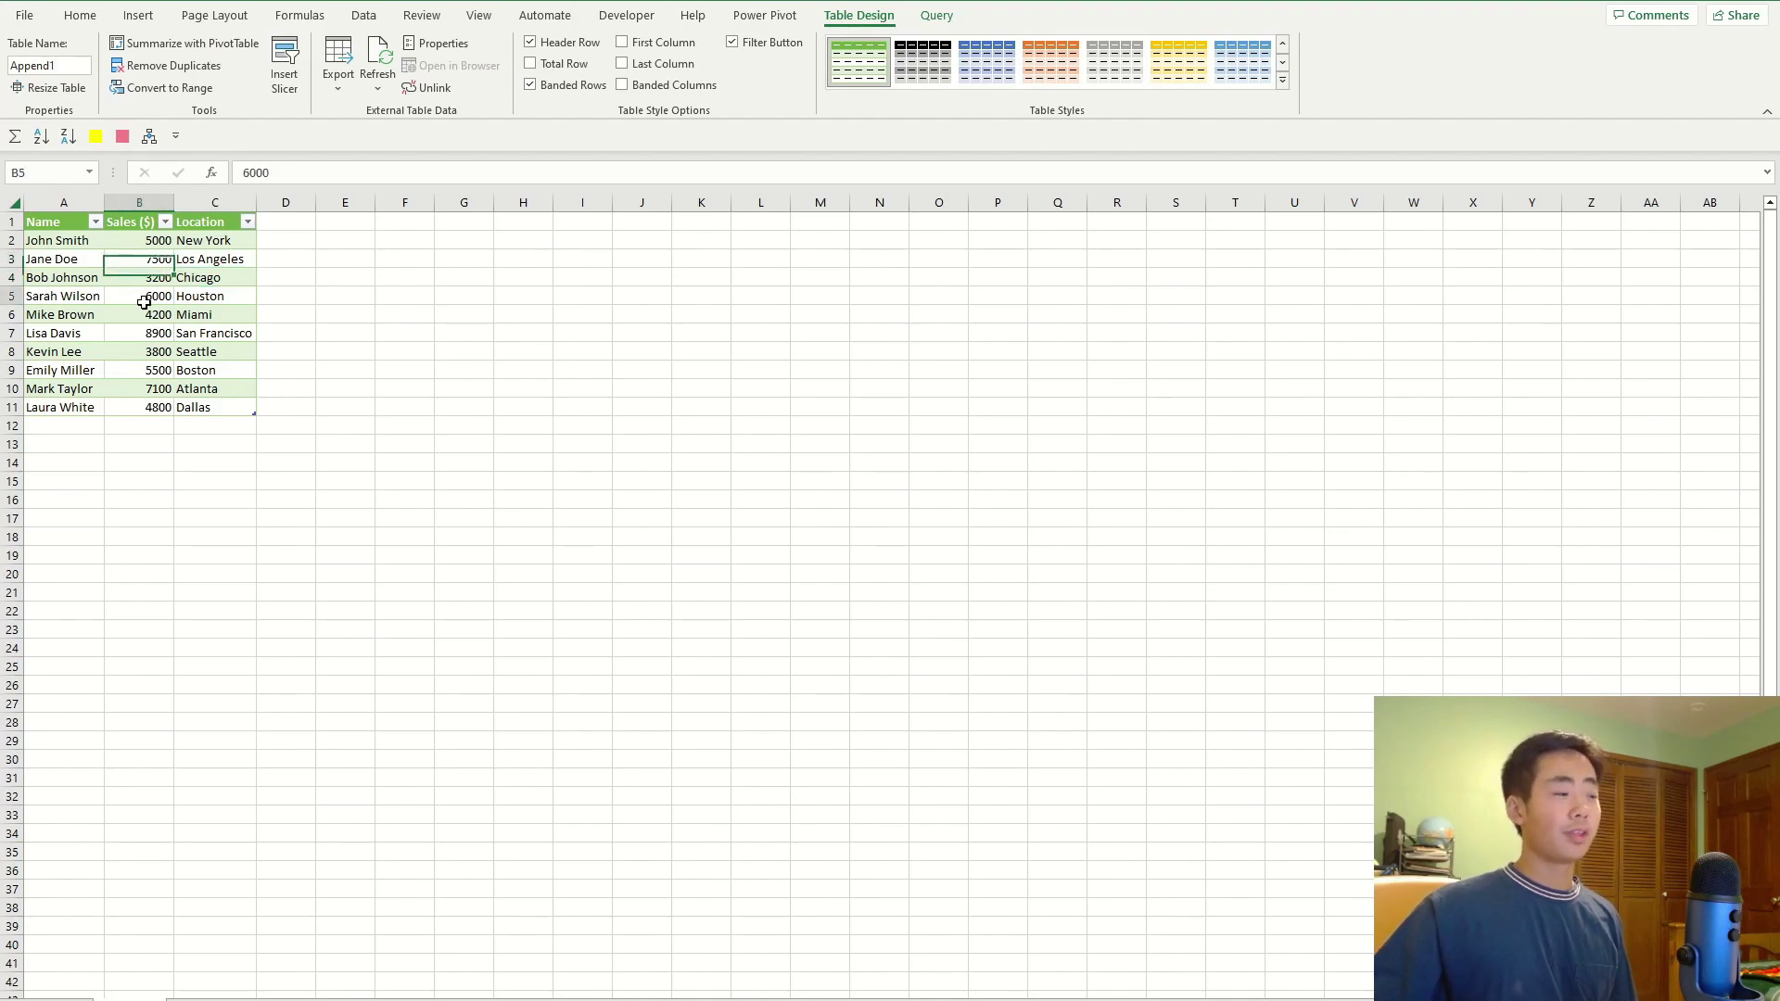